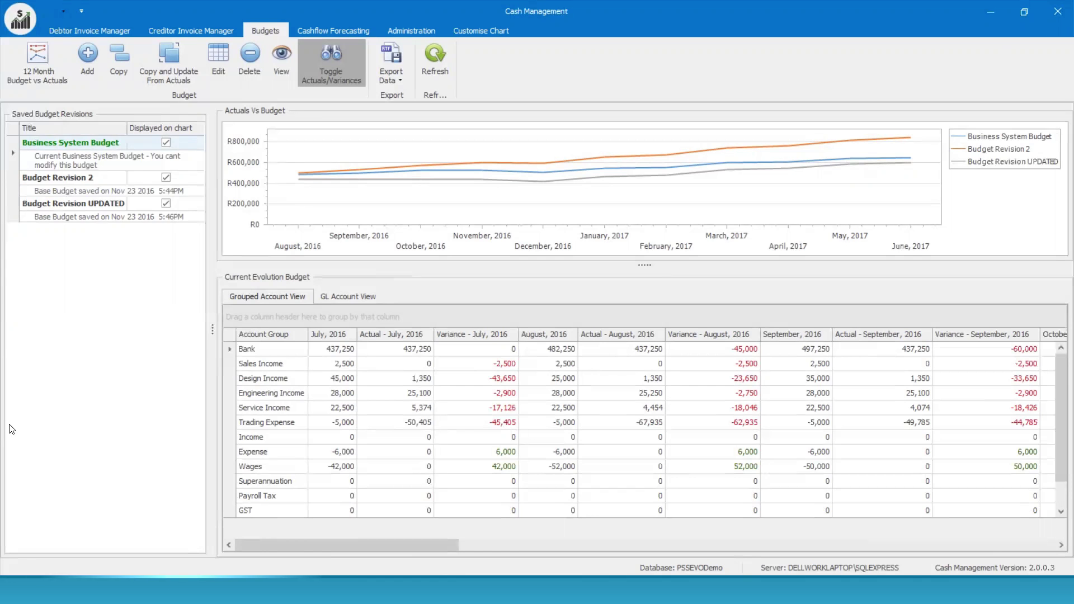
Step: Hide the actuals and variances in the budget grid and switch to cashflow forecasting
{"action": "left_click", "coordinate": [327, 69]}
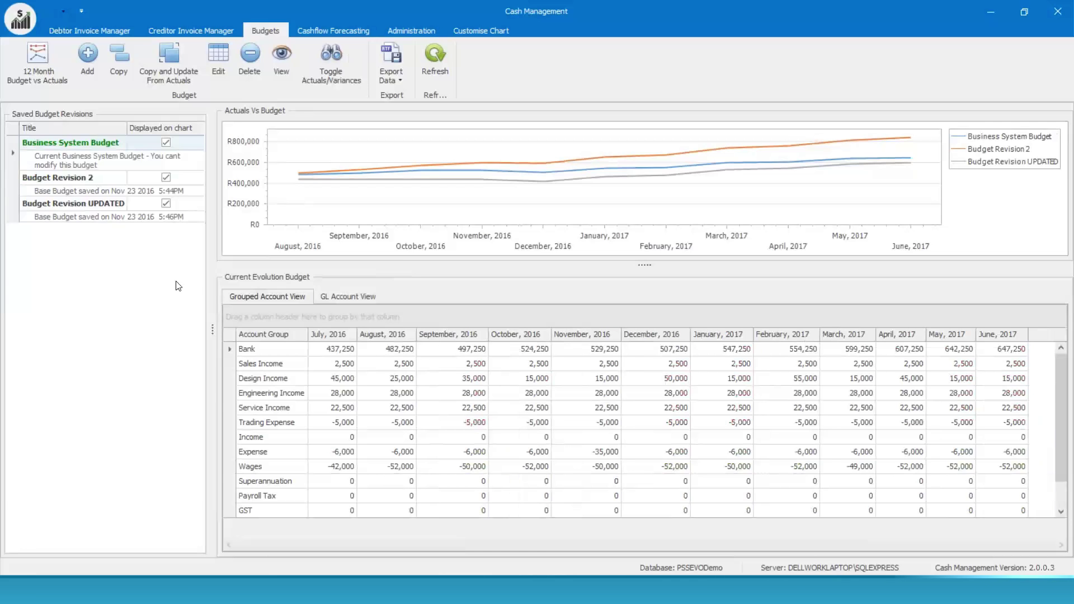
{"action": "left_click", "coordinate": [315, 29]}
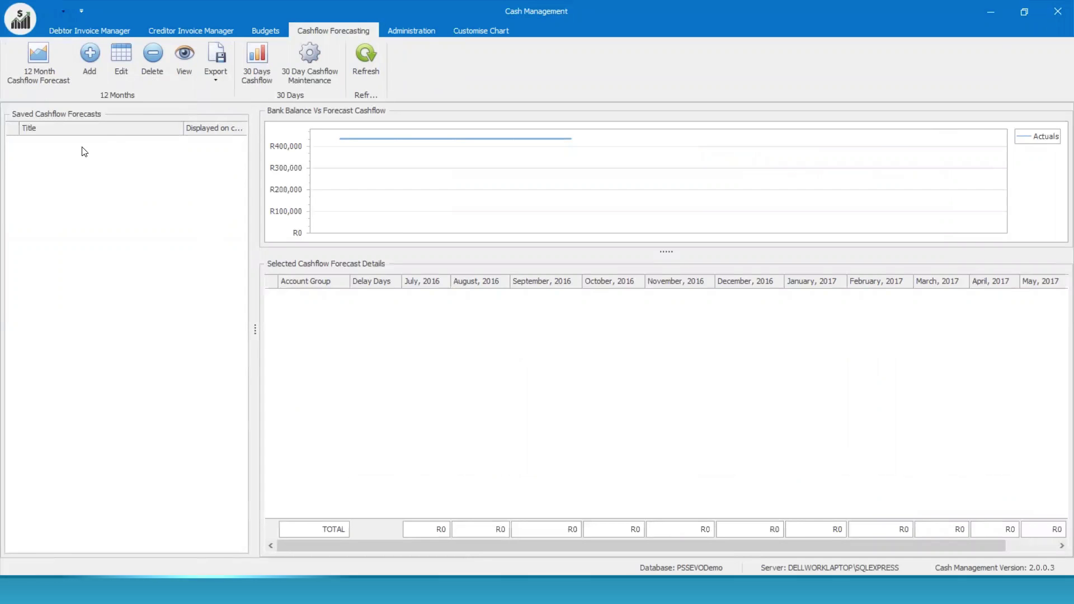
Step: Create a 12-month cashflow forecast based on the Business System Budget, accept the budget copy as a new revision, and save the forecast
{"action": "left_click", "coordinate": [91, 53]}
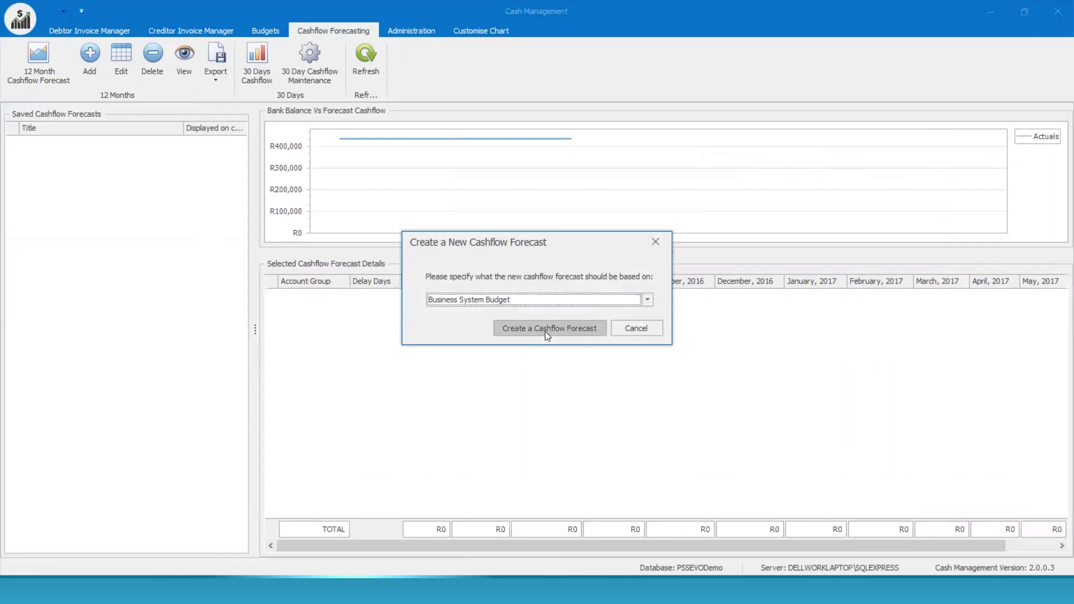
{"action": "left_click", "coordinate": [560, 330]}
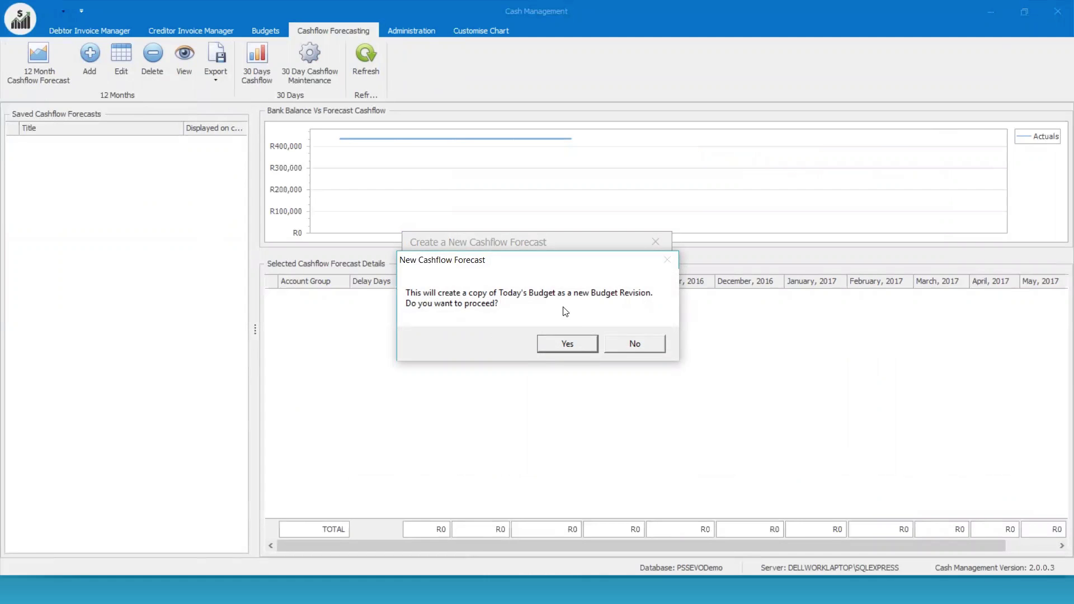
{"action": "left_click", "coordinate": [567, 343]}
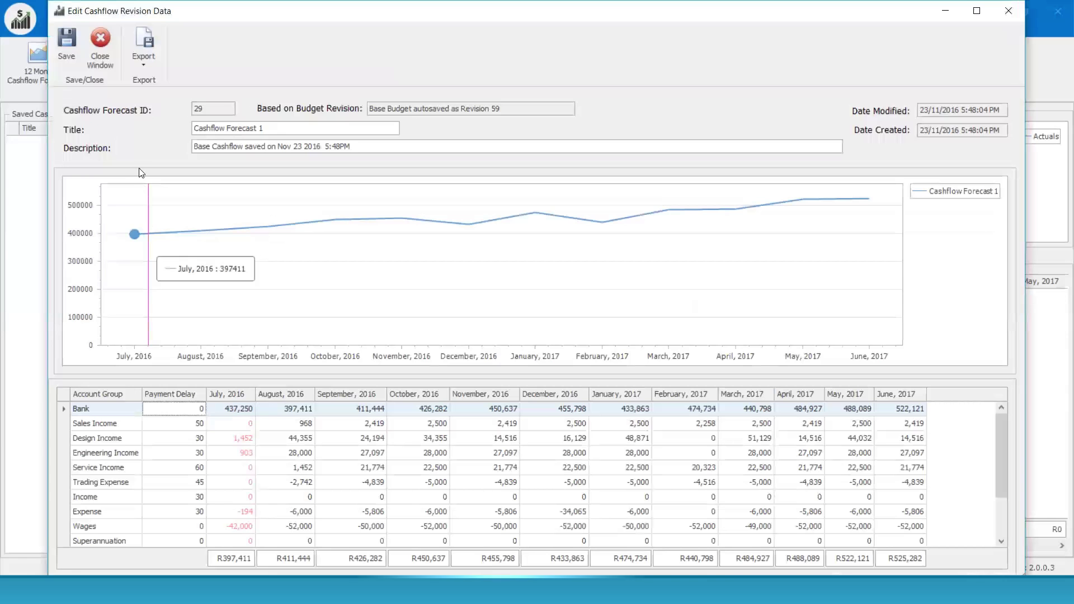
{"action": "left_click", "coordinate": [62, 46]}
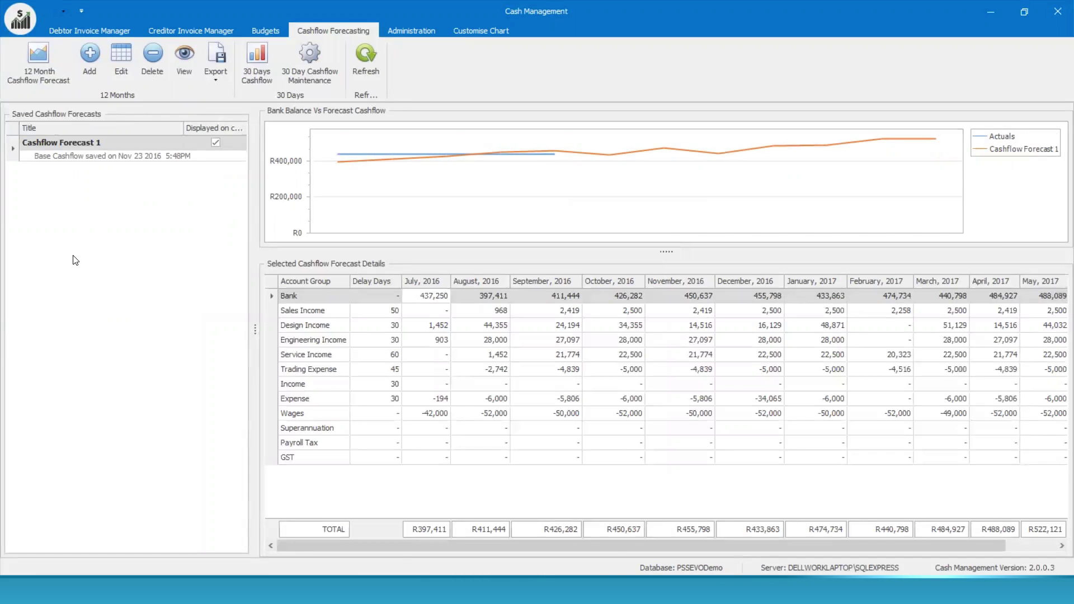
Step: Review Cashflow Forecast 1 against the actuals and look at the administration maintenance options before returning to the forecasts
{"action": "mouse_move", "coordinate": [402, 545]}
{"action": "left_mouse_down"}
{"action": "mouse_move", "coordinate": [550, 546]}
{"action": "mouse_move", "coordinate": [406, 540]}
{"action": "left_mouse_up"}
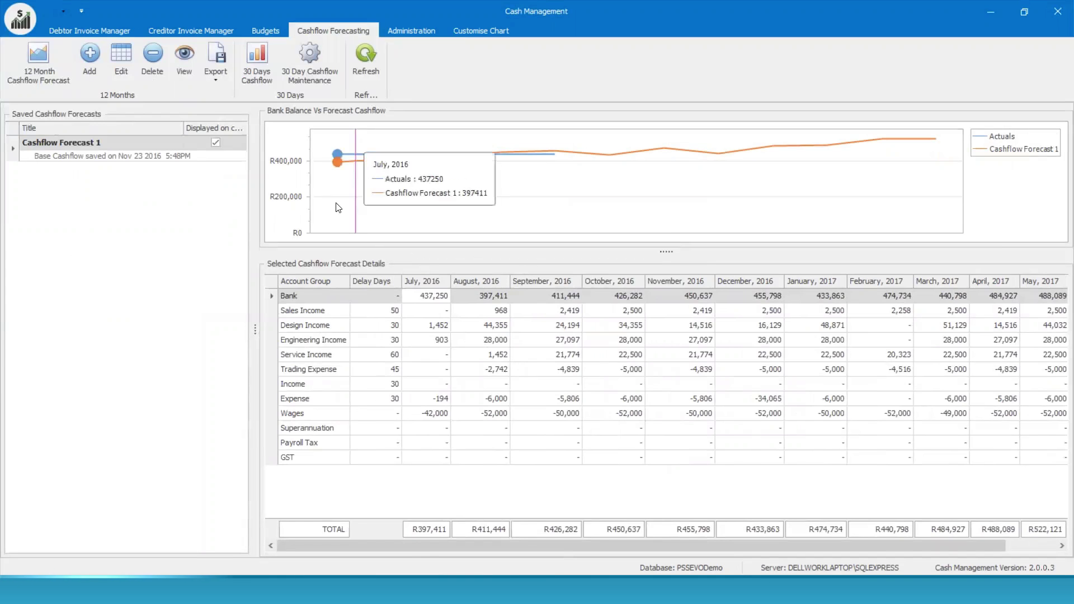
{"action": "mouse_move", "coordinate": [385, 155]}
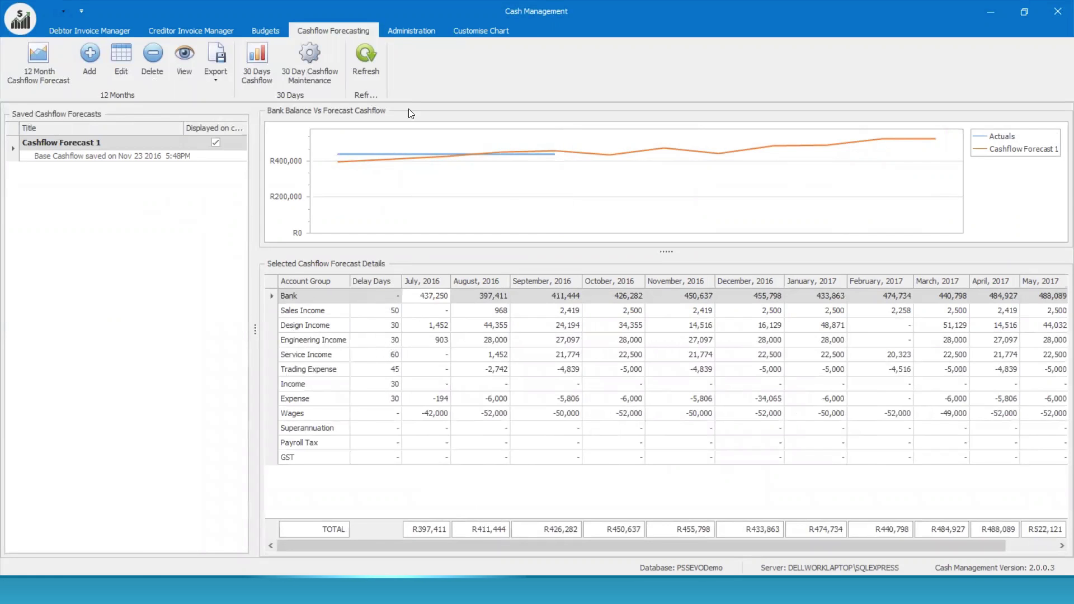
{"action": "left_click", "coordinate": [403, 30]}
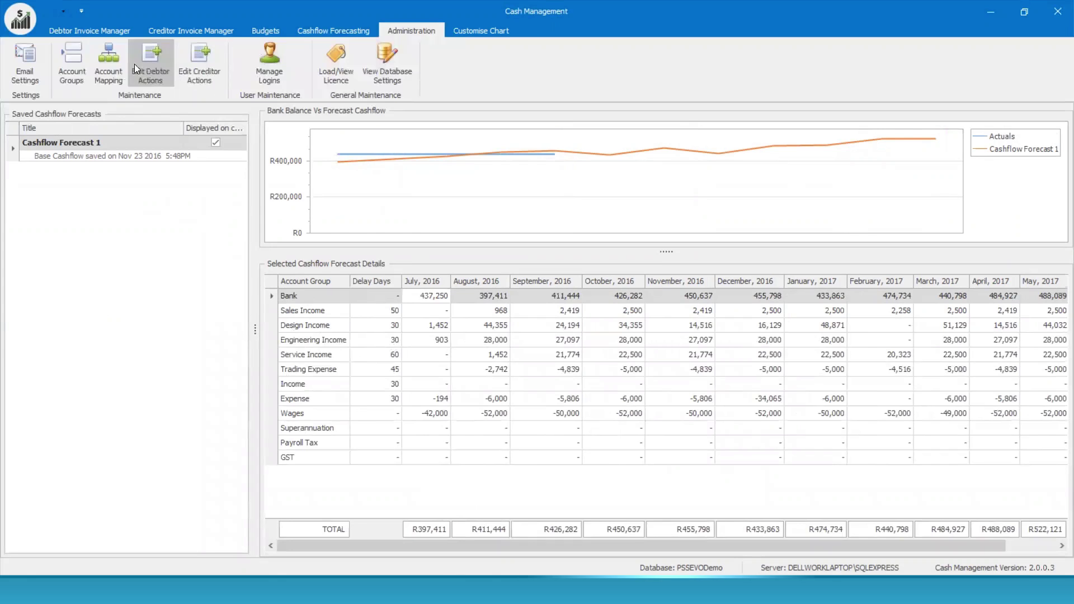
{"action": "left_click", "coordinate": [340, 32]}
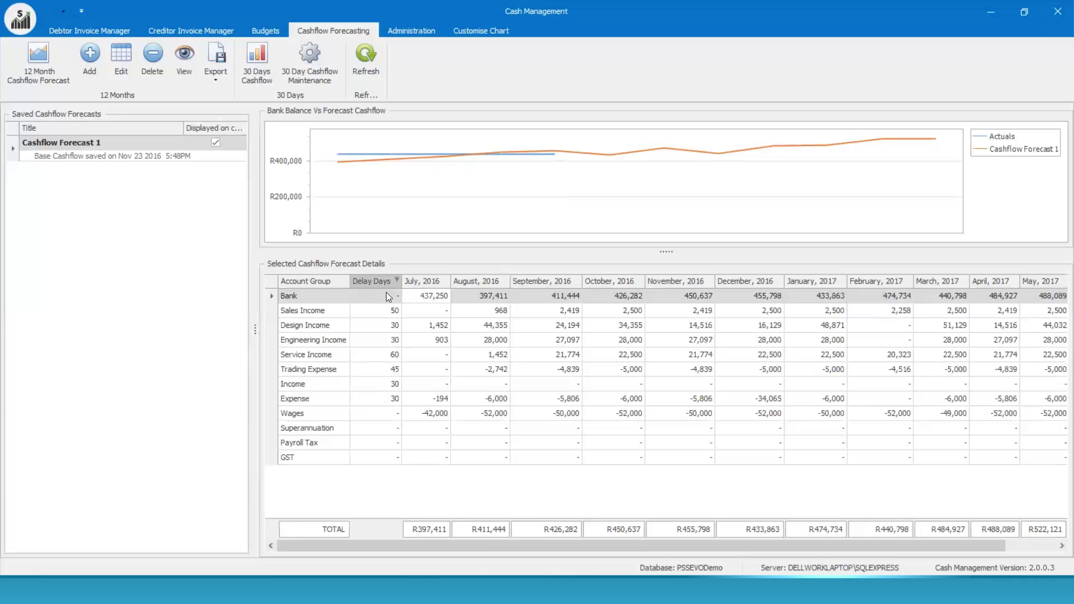
Step: Create a second cashflow forecast based on Budget Revision UPDATED
{"action": "right_click", "coordinate": [116, 155]}
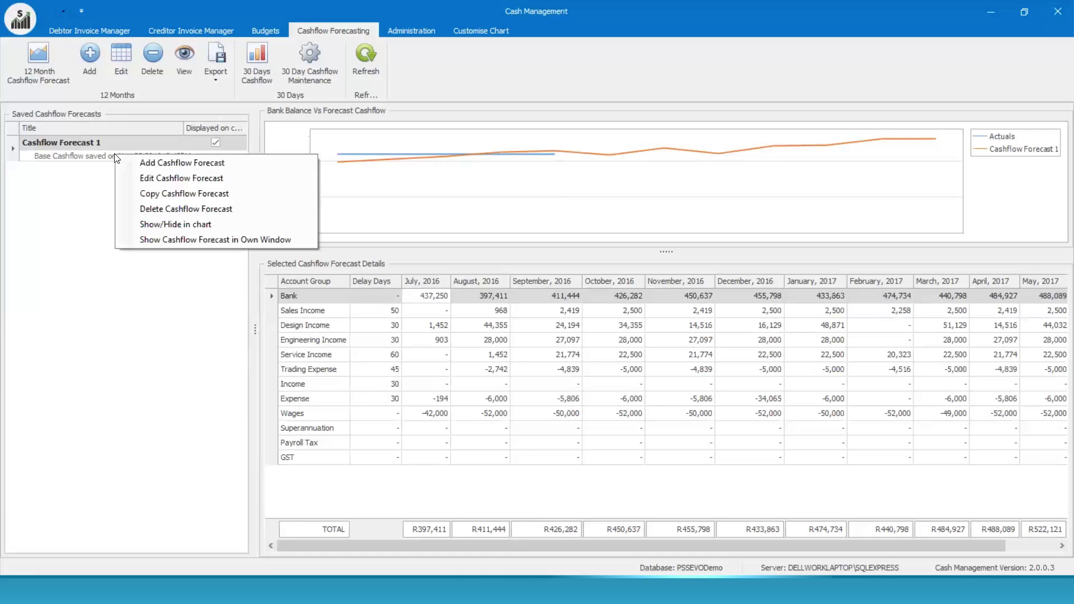
{"action": "left_click", "coordinate": [151, 163]}
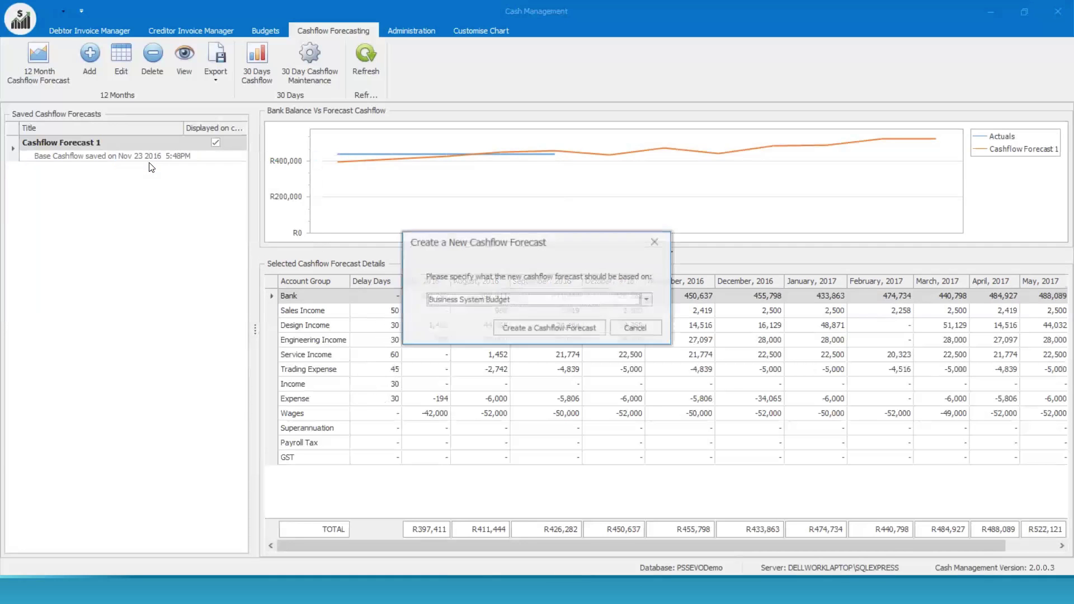
{"action": "left_click", "coordinate": [647, 301]}
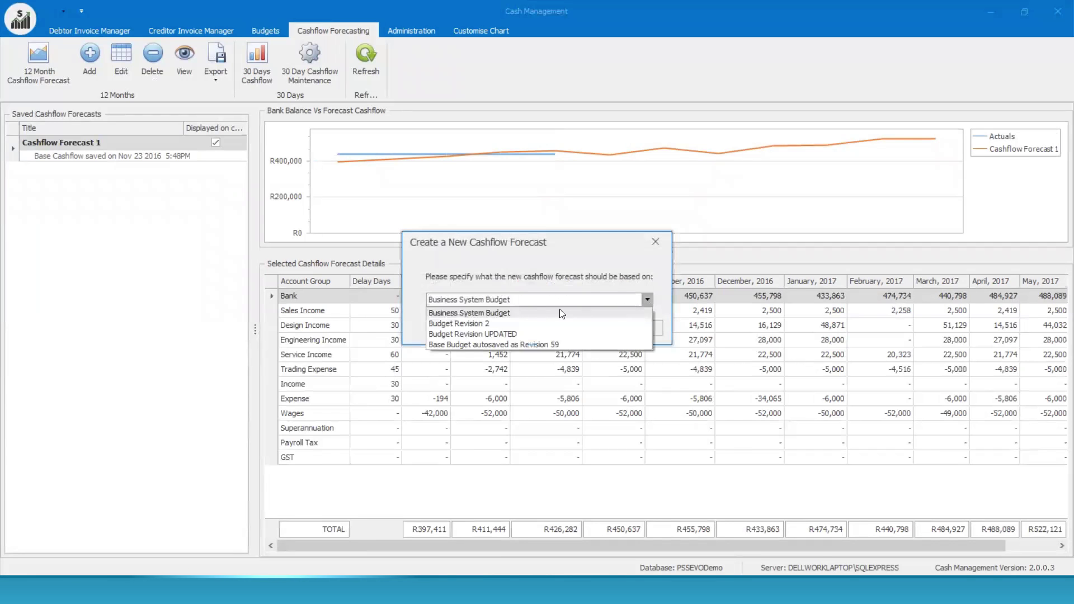
{"action": "left_click", "coordinate": [513, 334]}
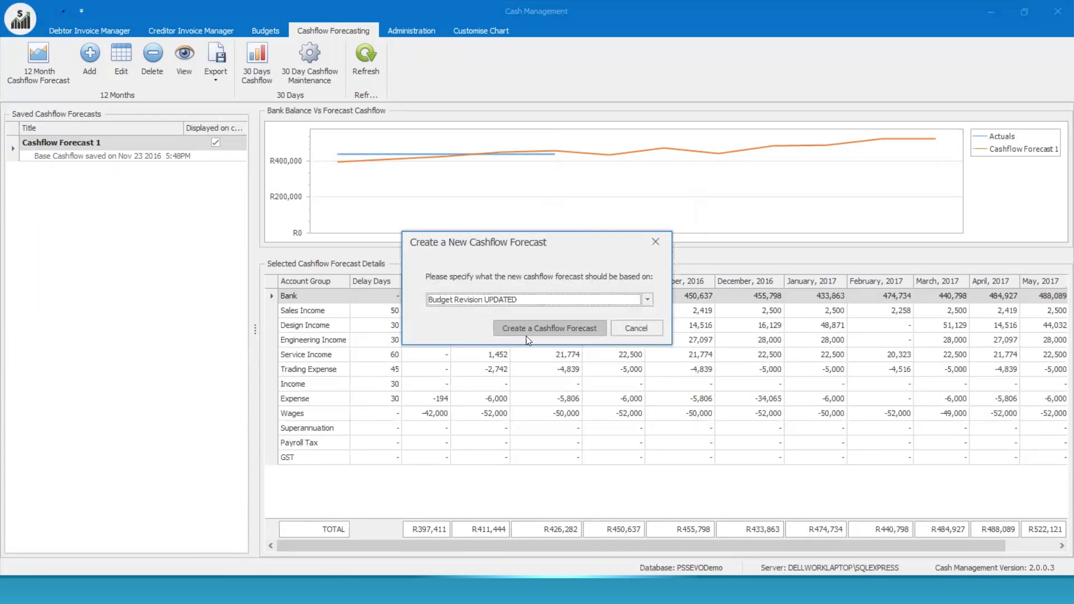
{"action": "left_click", "coordinate": [547, 327]}
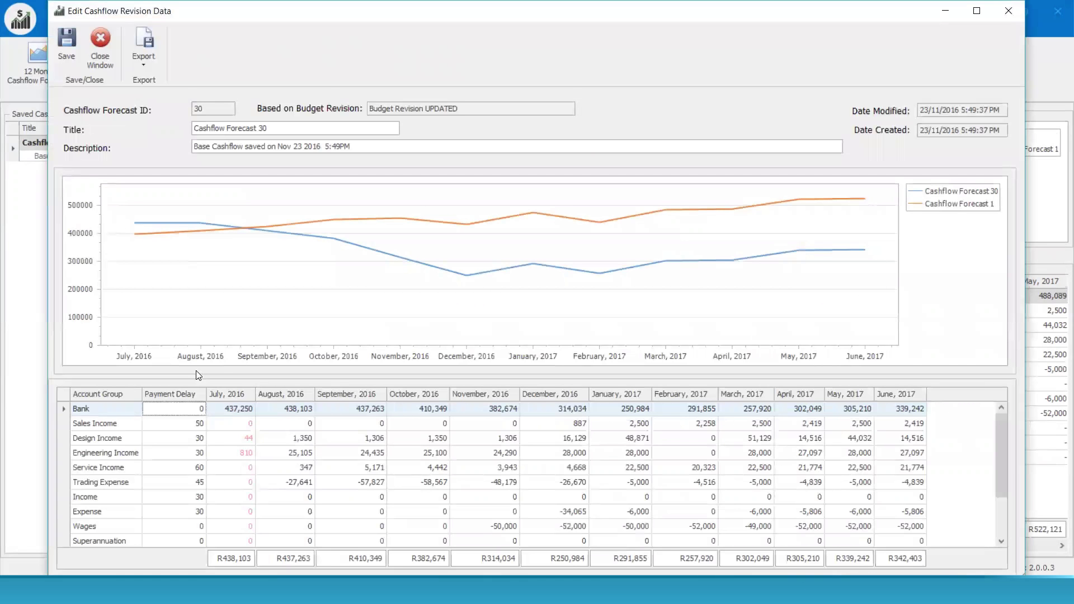
Step: Set the Sales Income payment delay to 15 days in the new cashflow forecast
{"action": "right_click", "coordinate": [181, 423]}
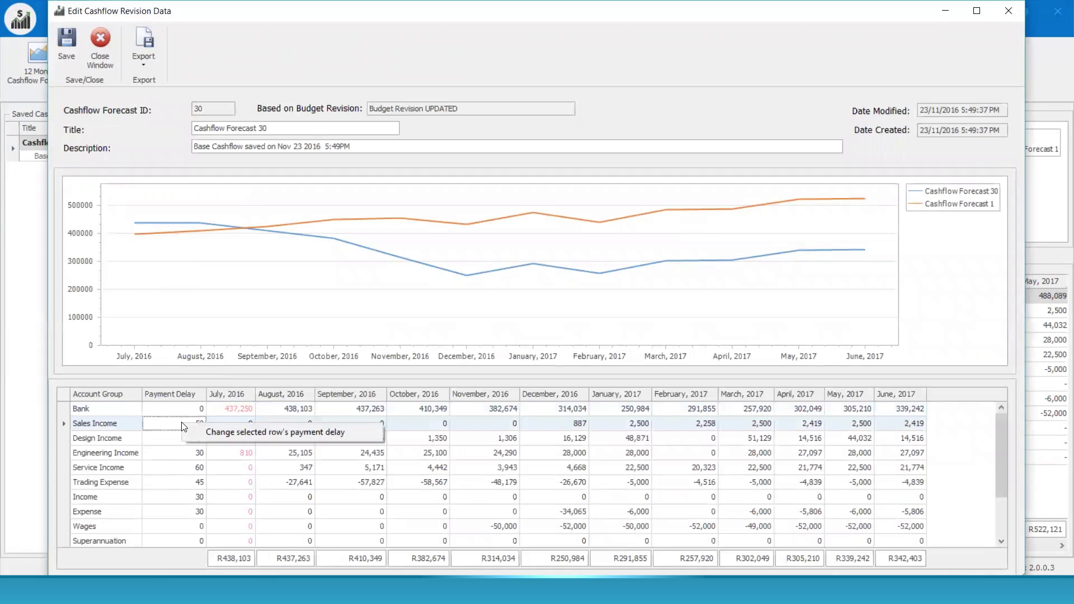
{"action": "left_click", "coordinate": [229, 431]}
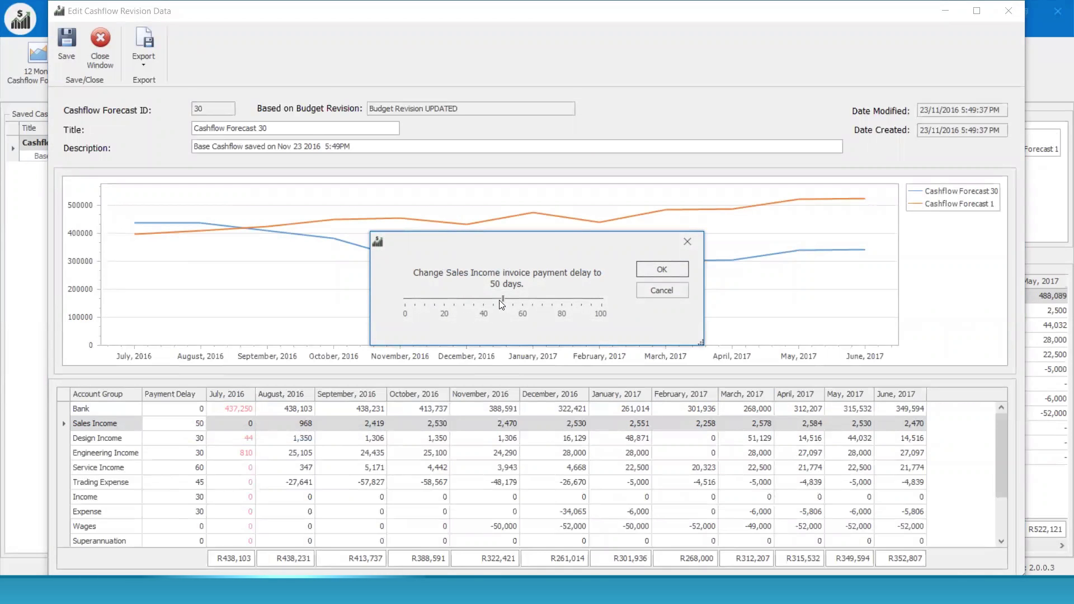
{"action": "left_click", "coordinate": [438, 307]}
{"action": "left_click", "coordinate": [436, 306]}
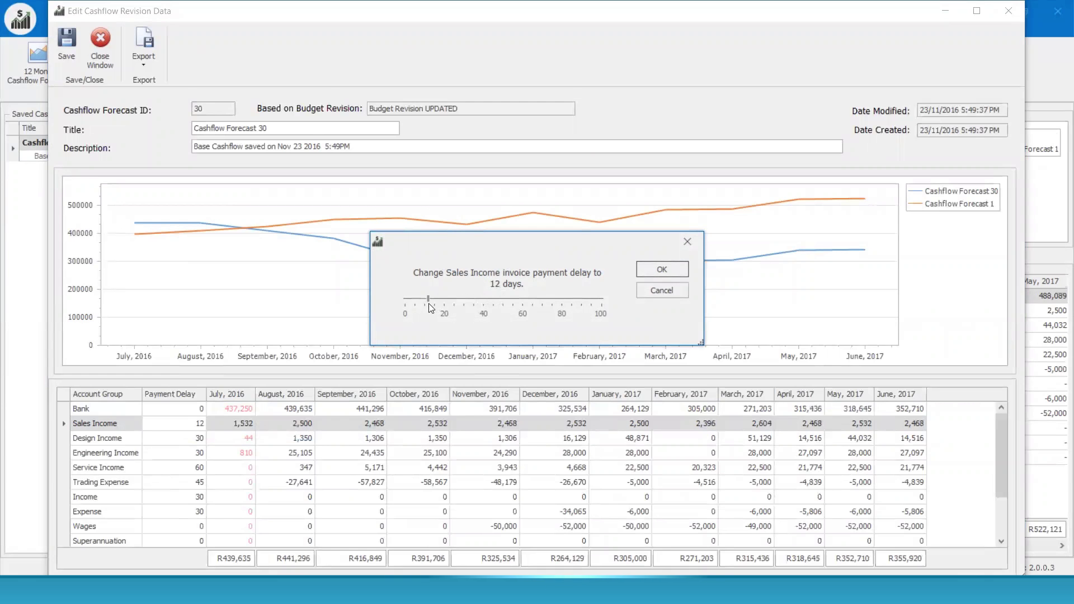
{"action": "left_click", "coordinate": [662, 267]}
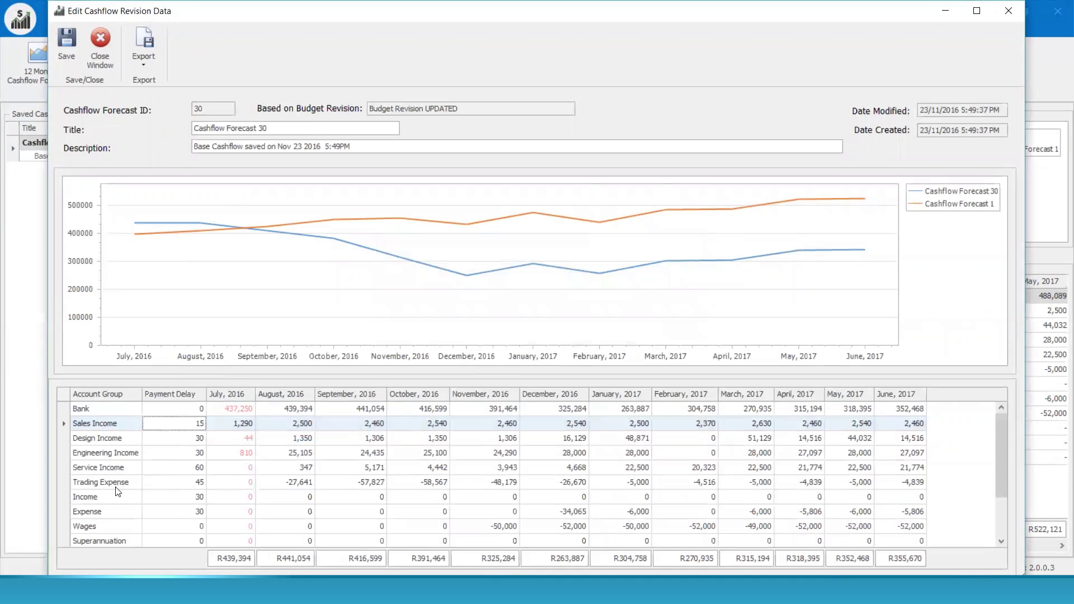
Step: Set the Service Income payment delay to 7 days
{"action": "right_click", "coordinate": [107, 472]}
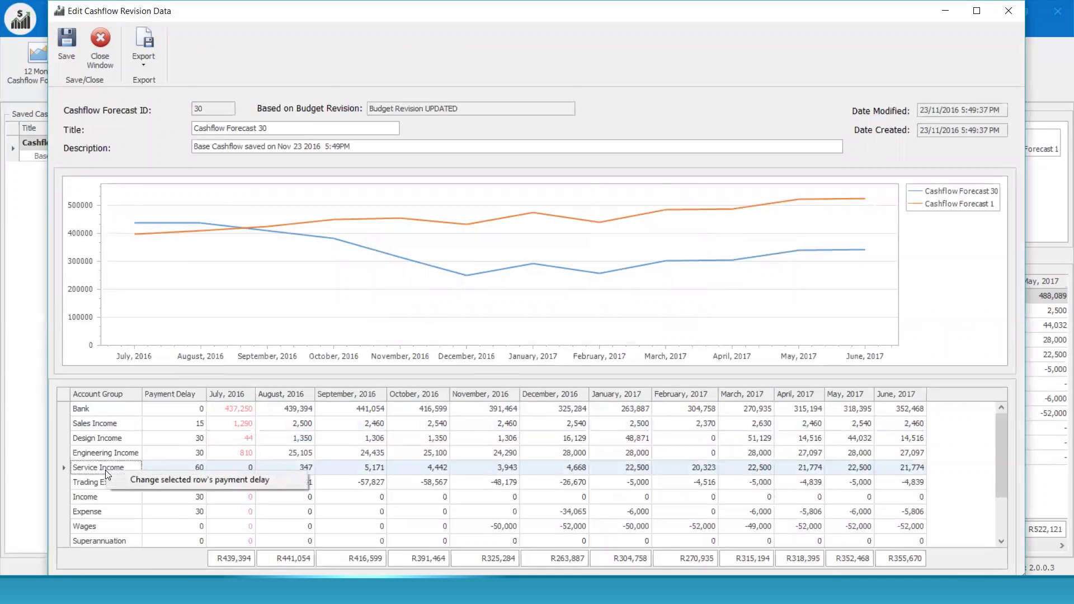
{"action": "left_click", "coordinate": [162, 479]}
{"action": "left_click_drag", "start_coordinate": [521, 290], "coordinate": [417, 305]}
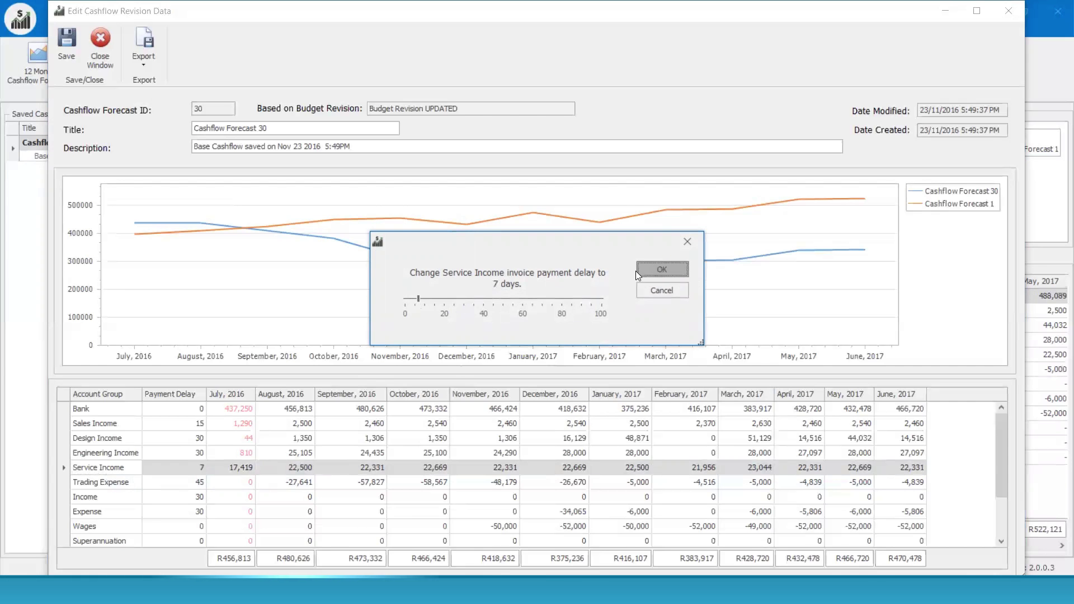
{"action": "left_click", "coordinate": [659, 269]}
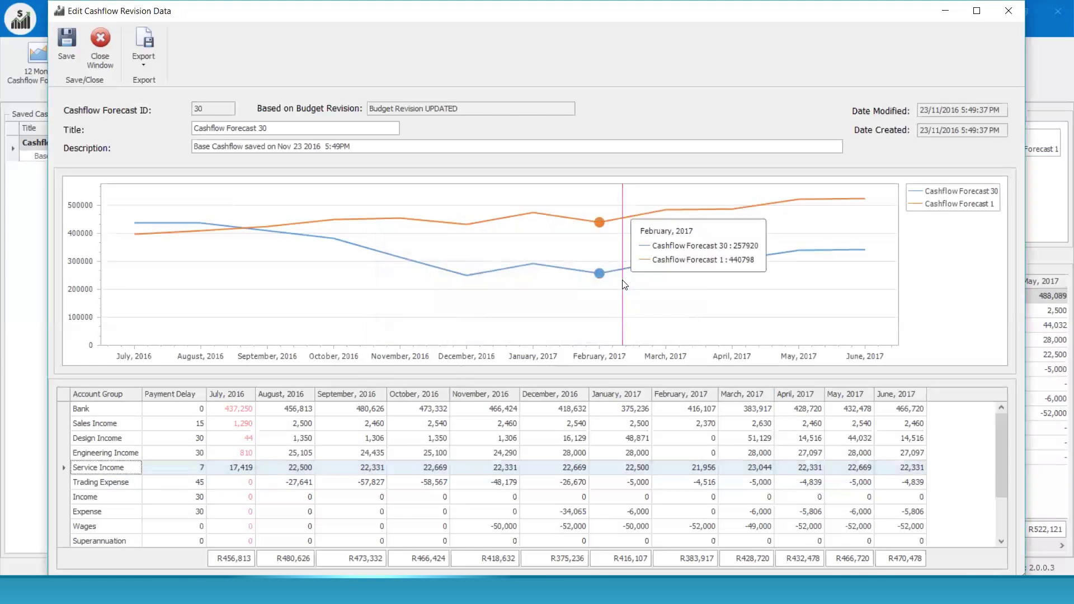
Step: Set the Expense payment delay to 61 days and save the cashflow forecast
{"action": "left_click", "coordinate": [193, 511]}
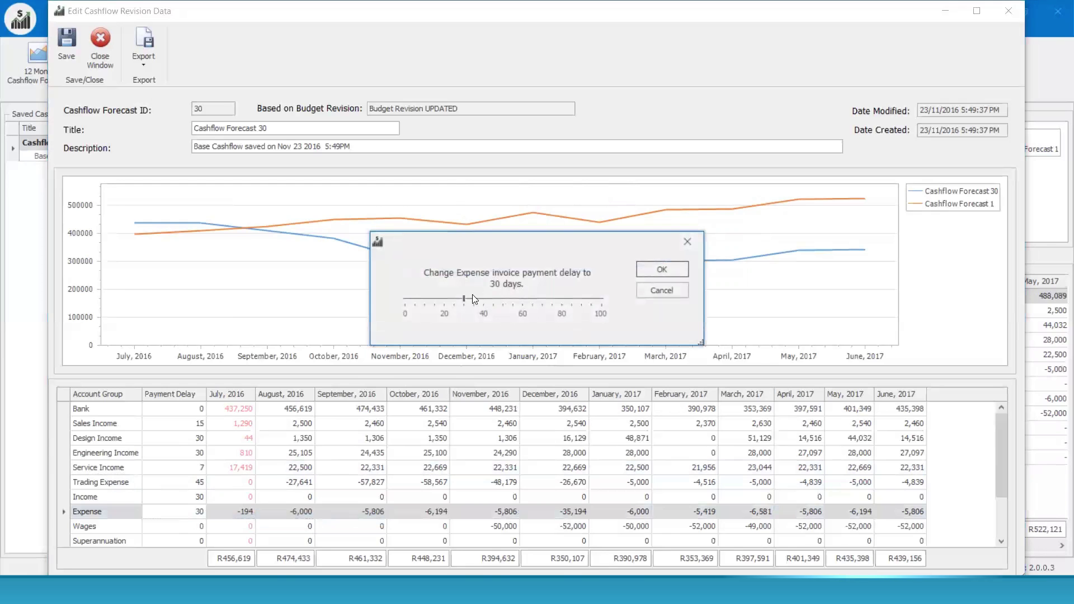
{"action": "left_click_drag", "start_coordinate": [464, 298], "coordinate": [524, 298]}
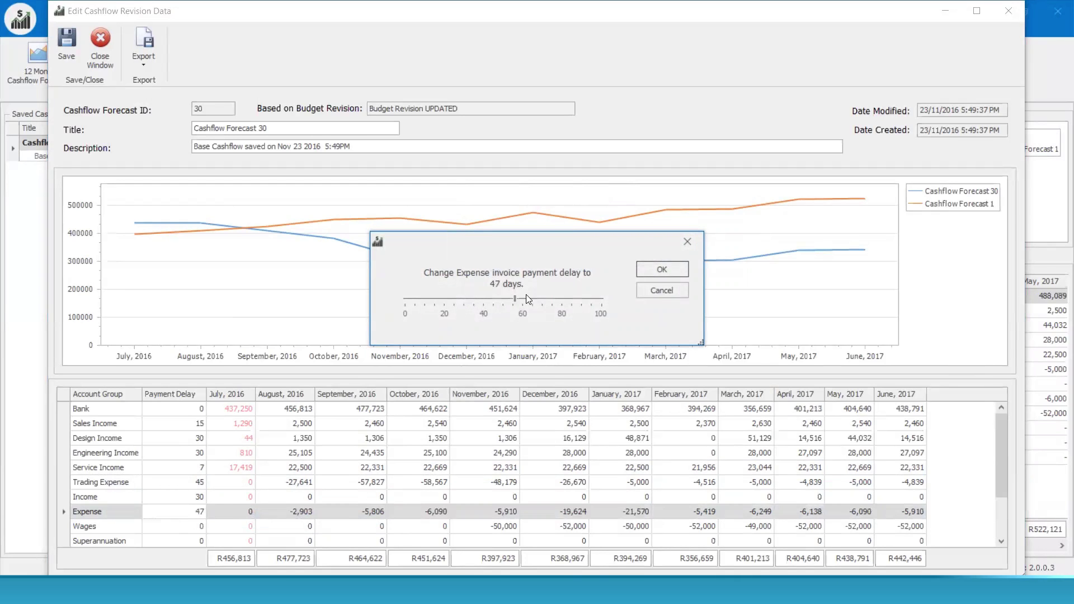
{"action": "left_click", "coordinate": [659, 269]}
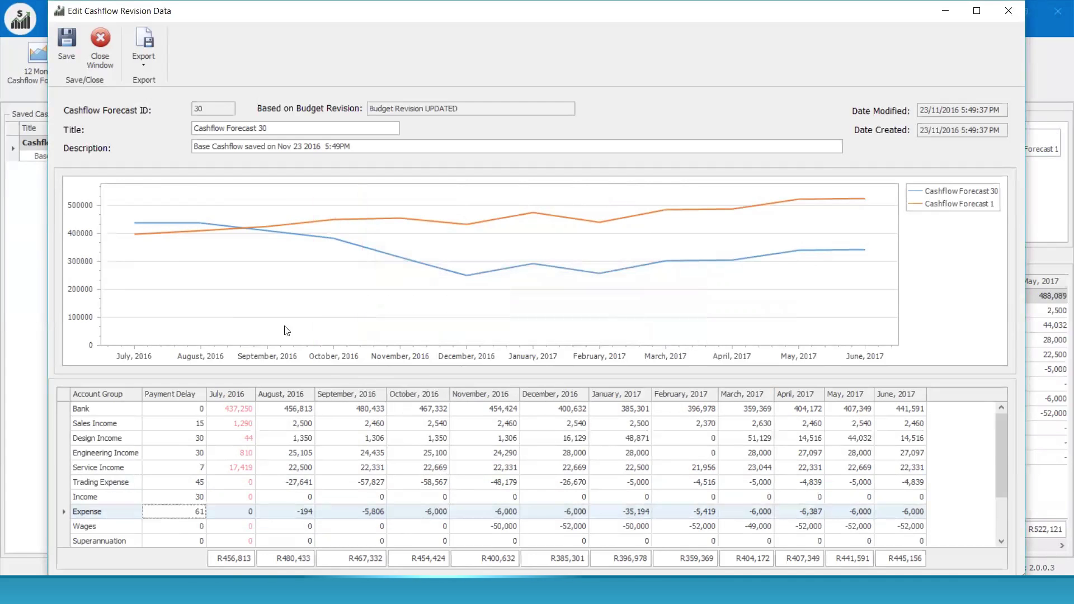
{"action": "left_click", "coordinate": [66, 56]}
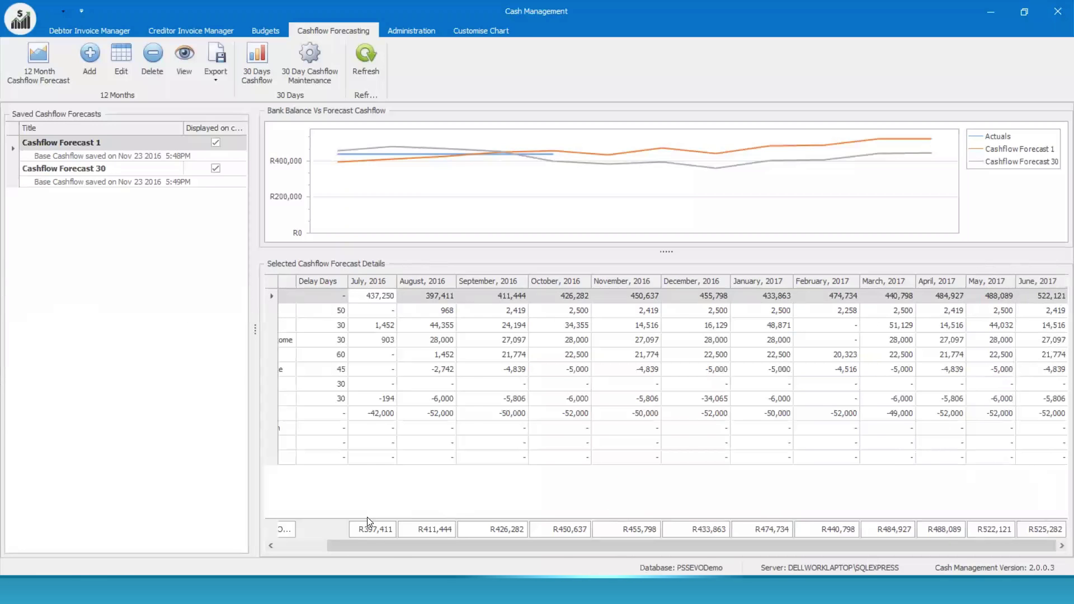
Step: Compare the delay days and monthly figures of both saved forecasts, inspecting Cashflow Forecast 30 in its edit window before closing it
{"action": "left_click_drag", "start_coordinate": [369, 543], "coordinate": [319, 543]}
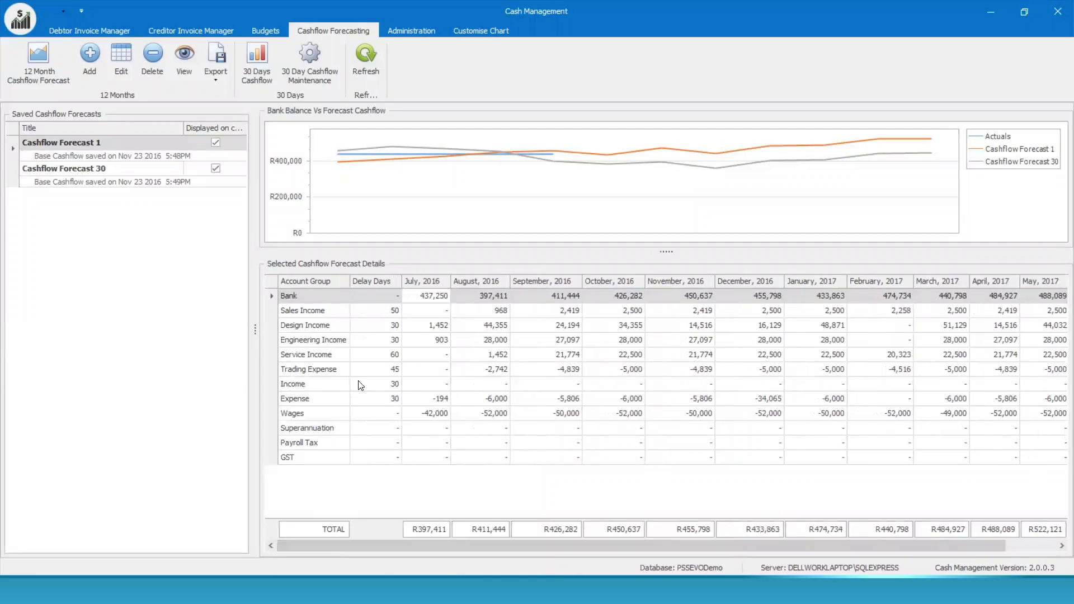
{"action": "left_click", "coordinate": [375, 311]}
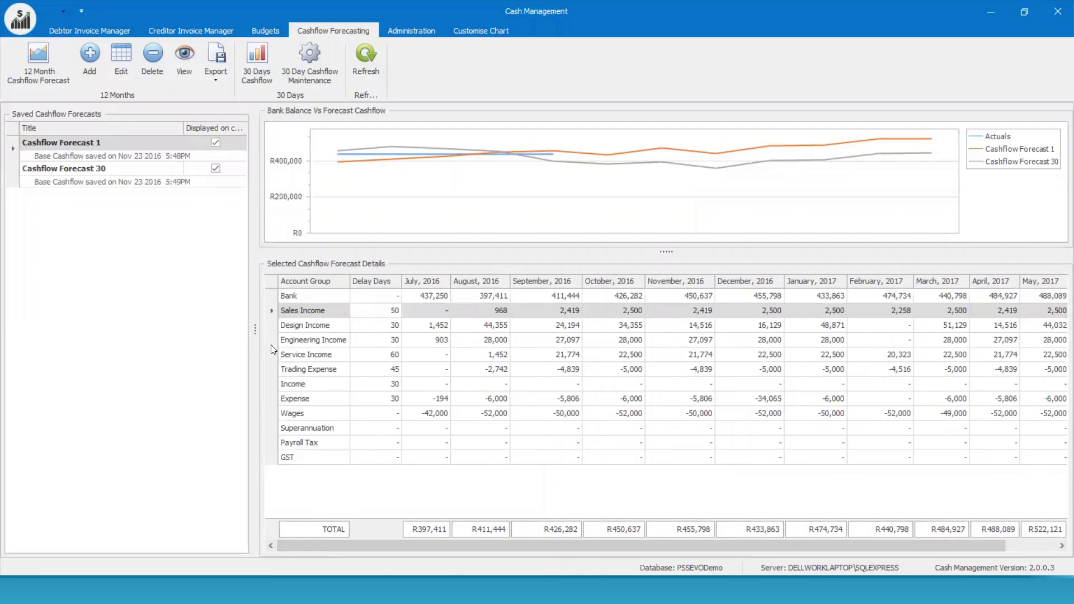
{"action": "left_click", "coordinate": [139, 355]}
{"action": "left_click", "coordinate": [105, 172]}
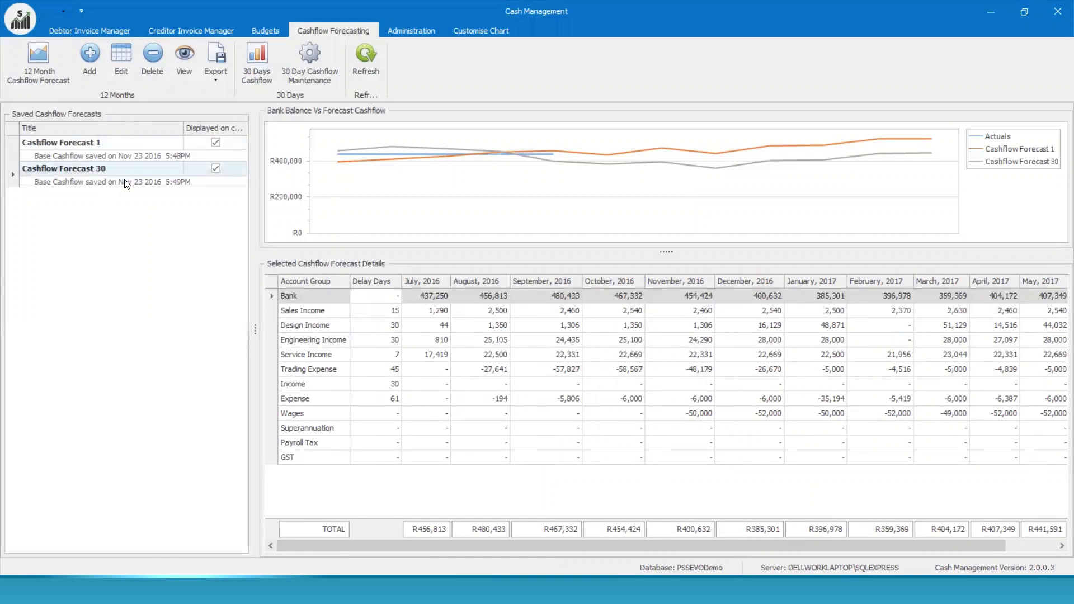
{"action": "left_click", "coordinate": [119, 64]}
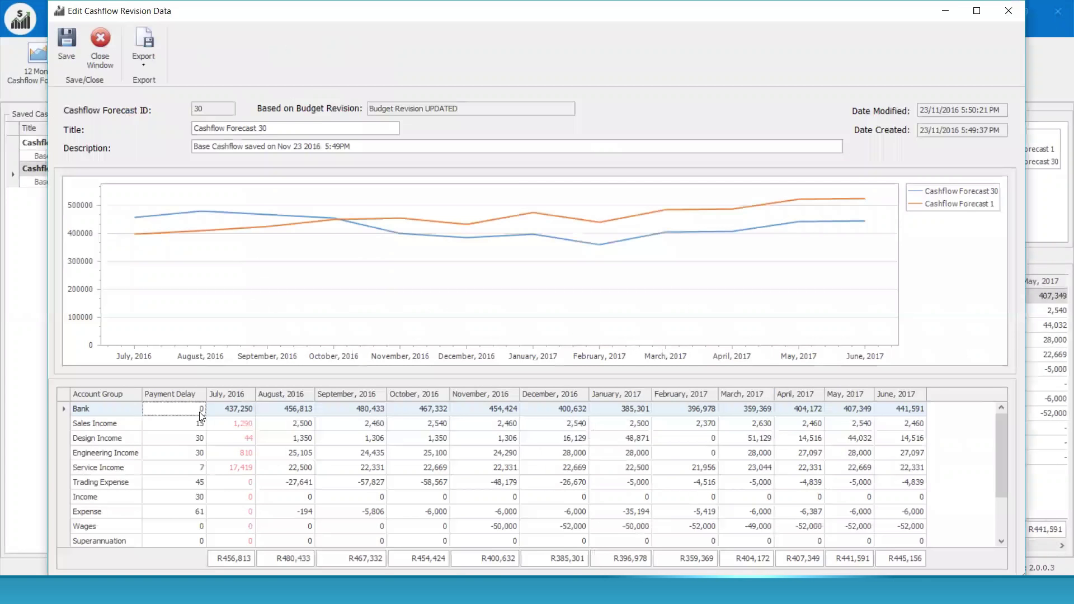
{"action": "left_click", "coordinate": [95, 45]}
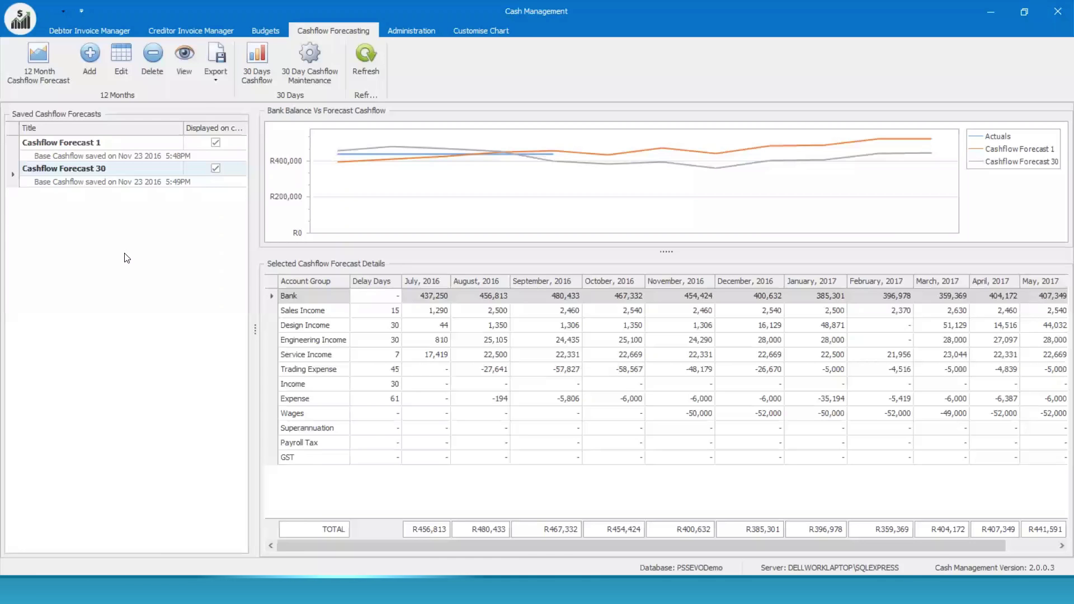
Step: Open the 30-day cashflow and its maintenance setup, and examine the available GST/VAT payment frequencies
{"action": "left_click", "coordinate": [257, 82]}
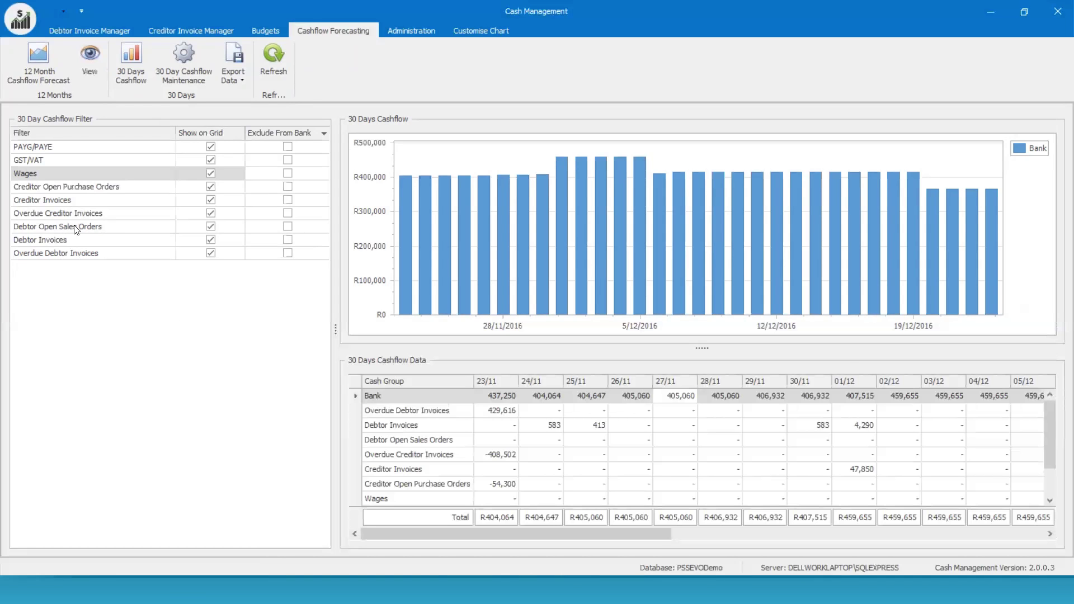
{"action": "left_click", "coordinate": [189, 73]}
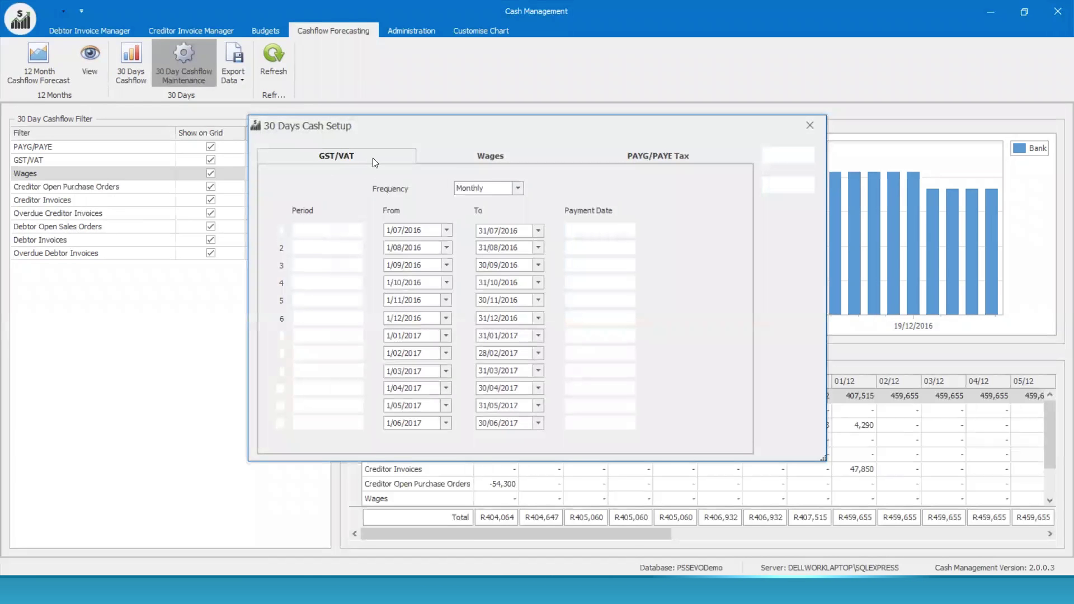
{"action": "left_click", "coordinate": [517, 189]}
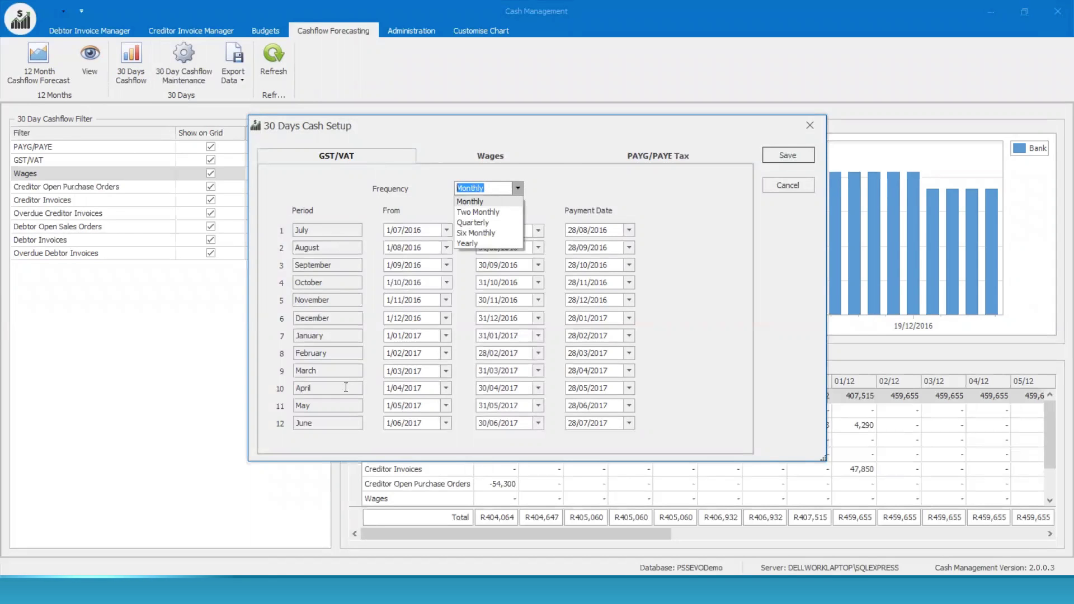
Step: Review the Wages frequency options and the PAYG/PAYE Tax payment schedule in the 30-day cash setup, leaving it without saving
{"action": "left_click", "coordinate": [479, 157]}
{"action": "left_click", "coordinate": [479, 157]}
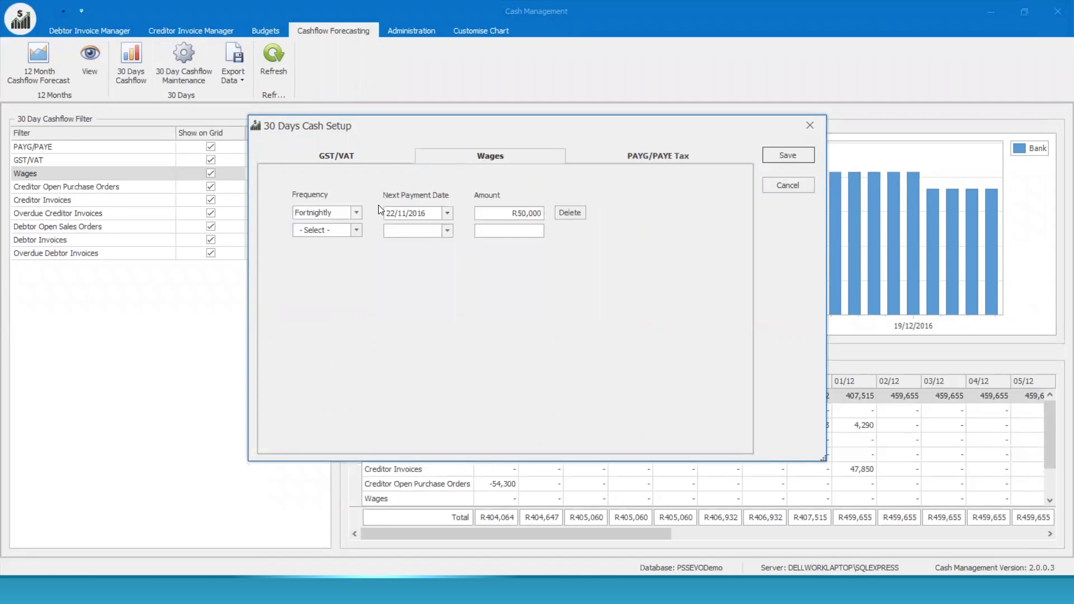
{"action": "left_click", "coordinate": [355, 213]}
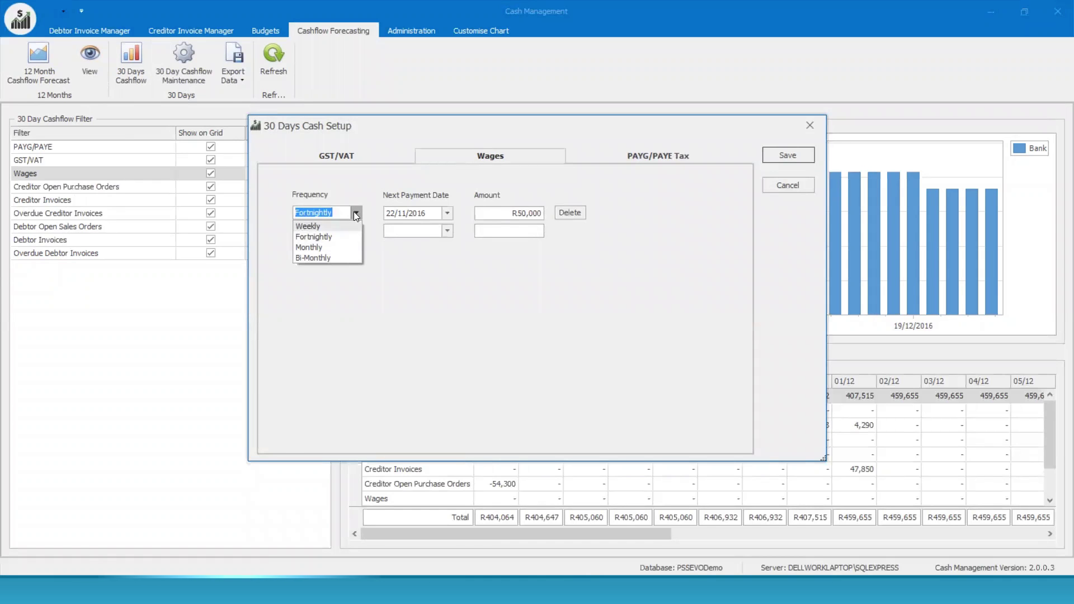
{"action": "left_click", "coordinate": [354, 230]}
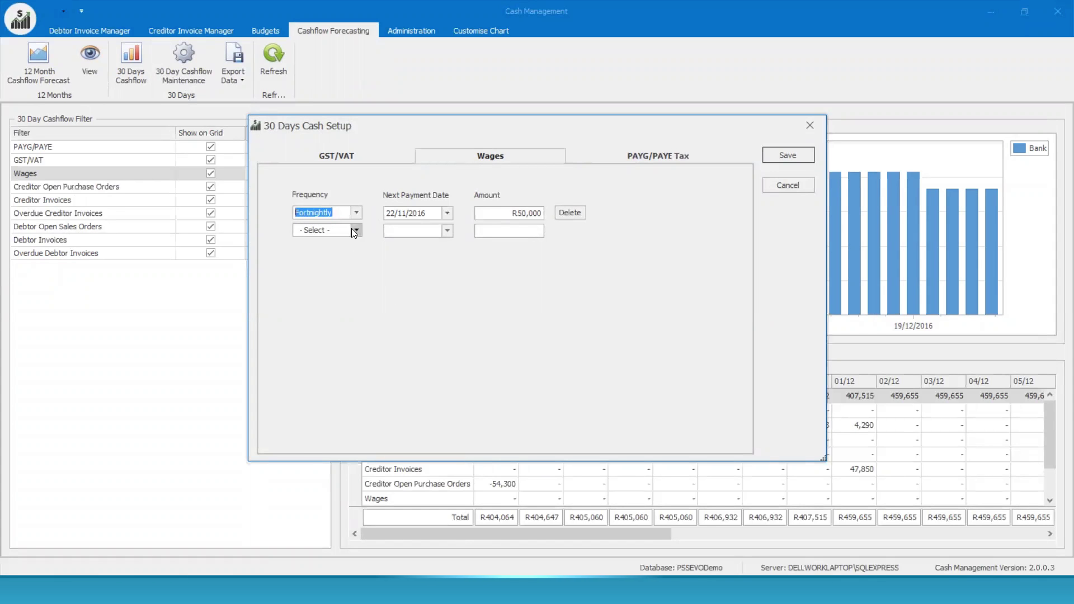
{"action": "left_click", "coordinate": [672, 155]}
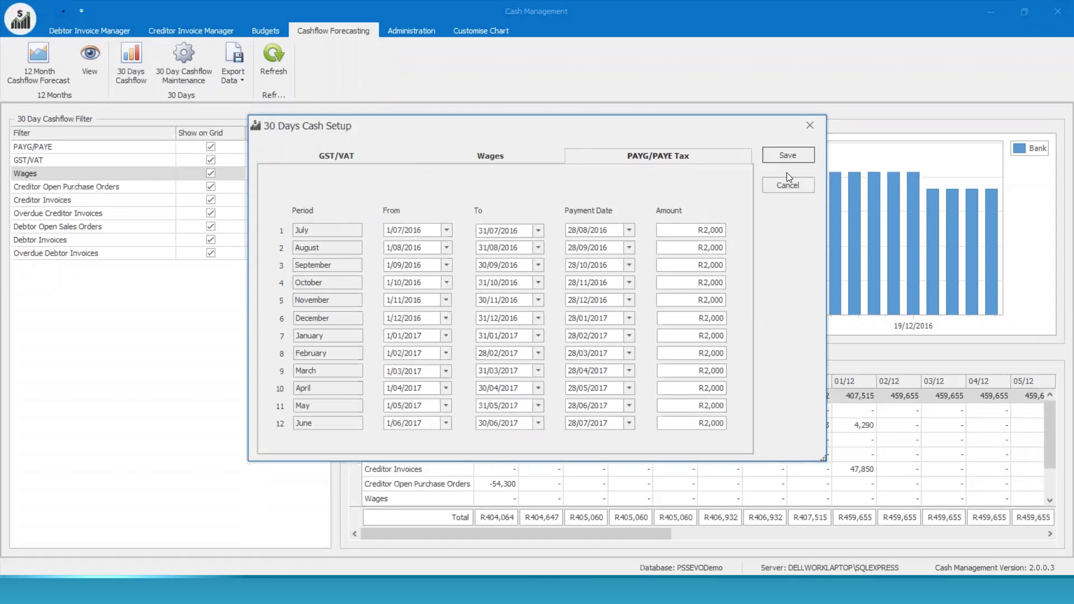
{"action": "left_click", "coordinate": [805, 125]}
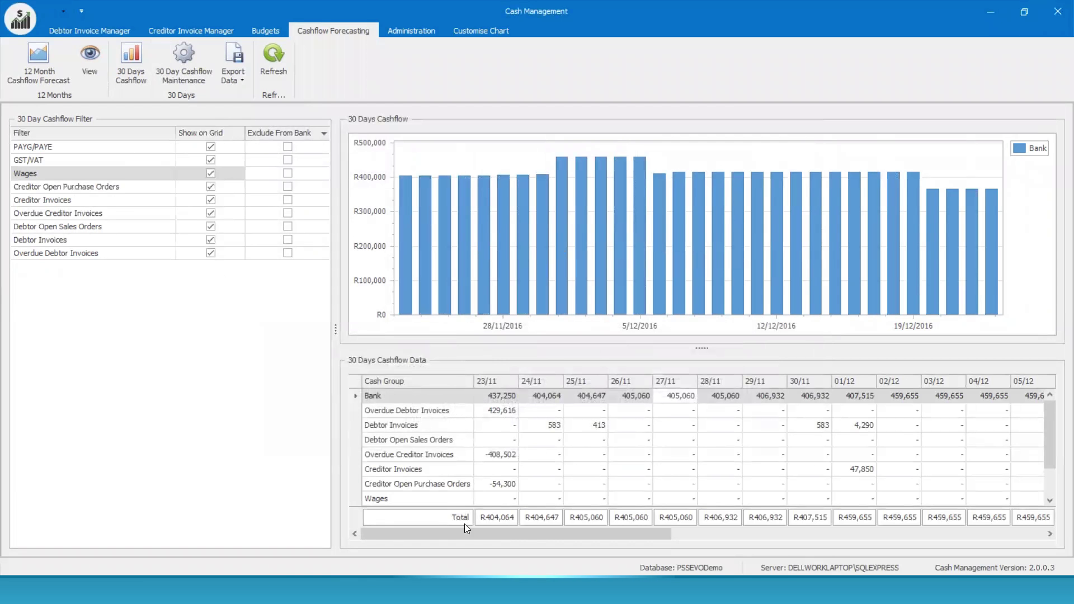
Step: Hide Creditor Open Purchase Orders and Debtor Open Sales Orders from the 30-day cashflow grid and check the daily totals
{"action": "left_click_drag", "start_coordinate": [476, 532], "coordinate": [103, 398]}
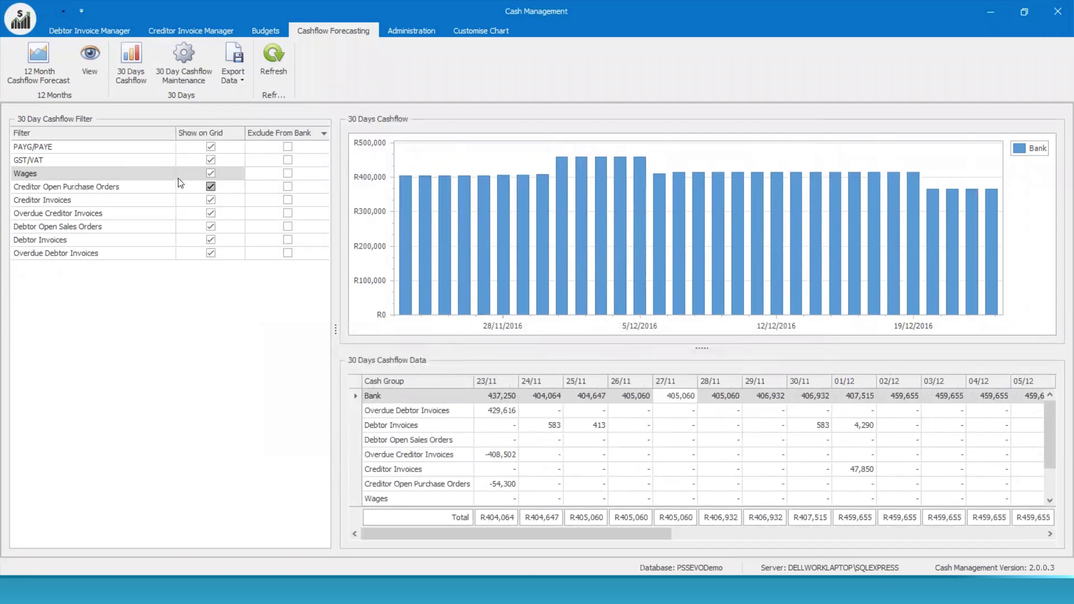
{"action": "left_click", "coordinate": [210, 187]}
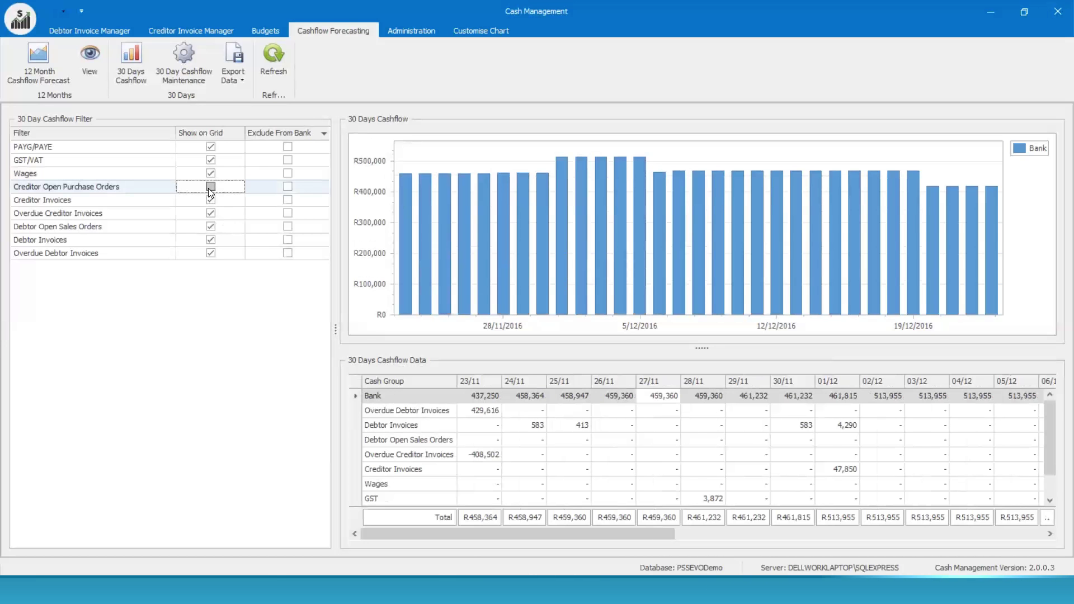
{"action": "left_click", "coordinate": [211, 226]}
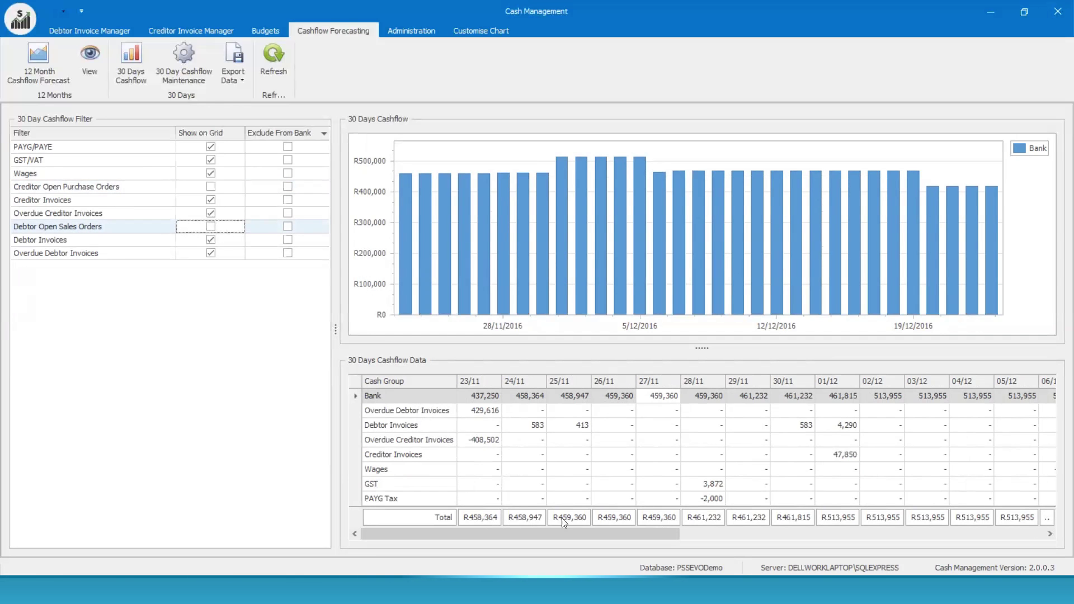
{"action": "left_click_drag", "start_coordinate": [598, 532], "coordinate": [355, 468]}
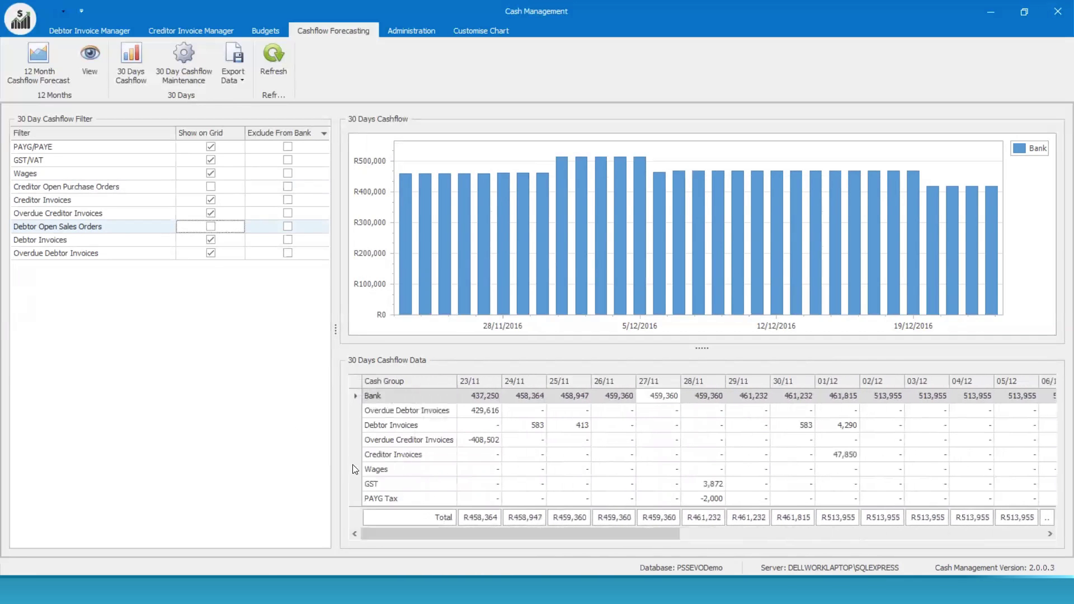
Step: Show Debtor Open Sales Orders and Creditor Open Purchase Orders on the 30-day cashflow grid again
{"action": "left_click", "coordinate": [211, 226]}
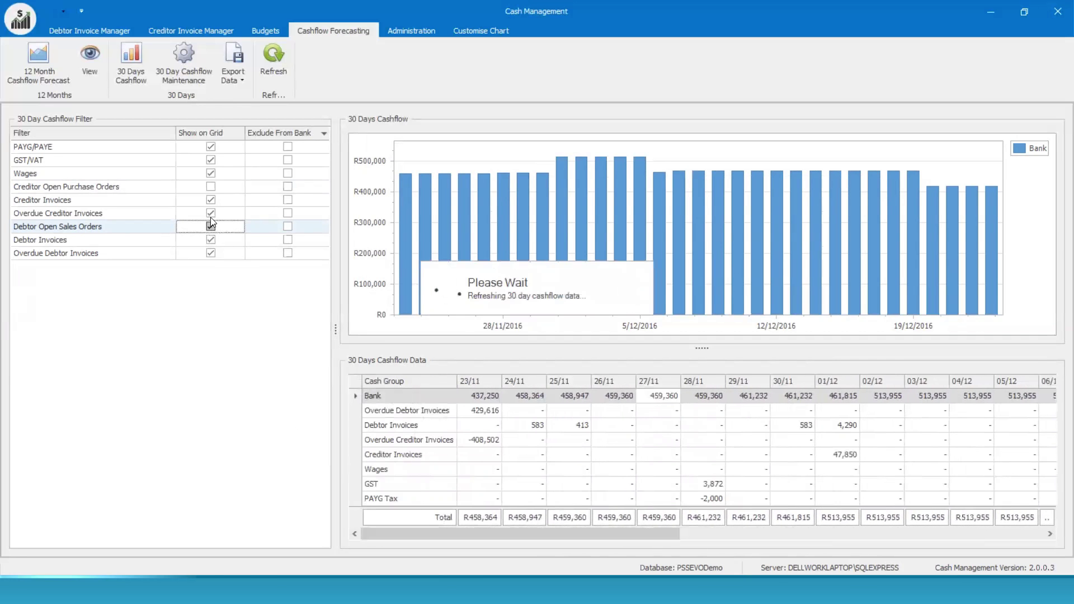
{"action": "left_click", "coordinate": [211, 186]}
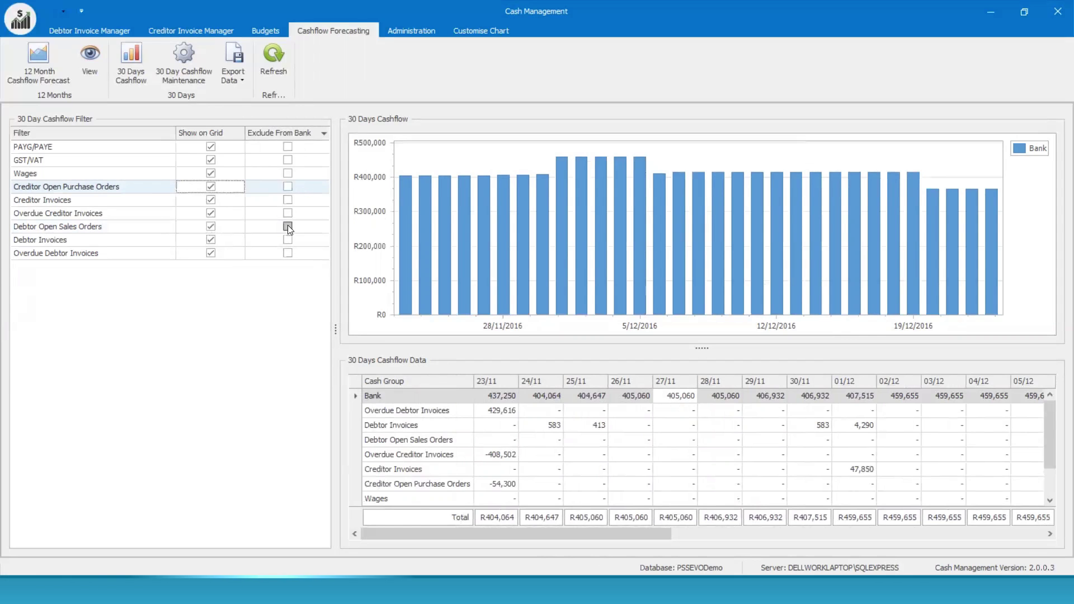
Step: Exclude Wages from the bank figures in the 30-day cashflow, and include them again
{"action": "left_click", "coordinate": [288, 173]}
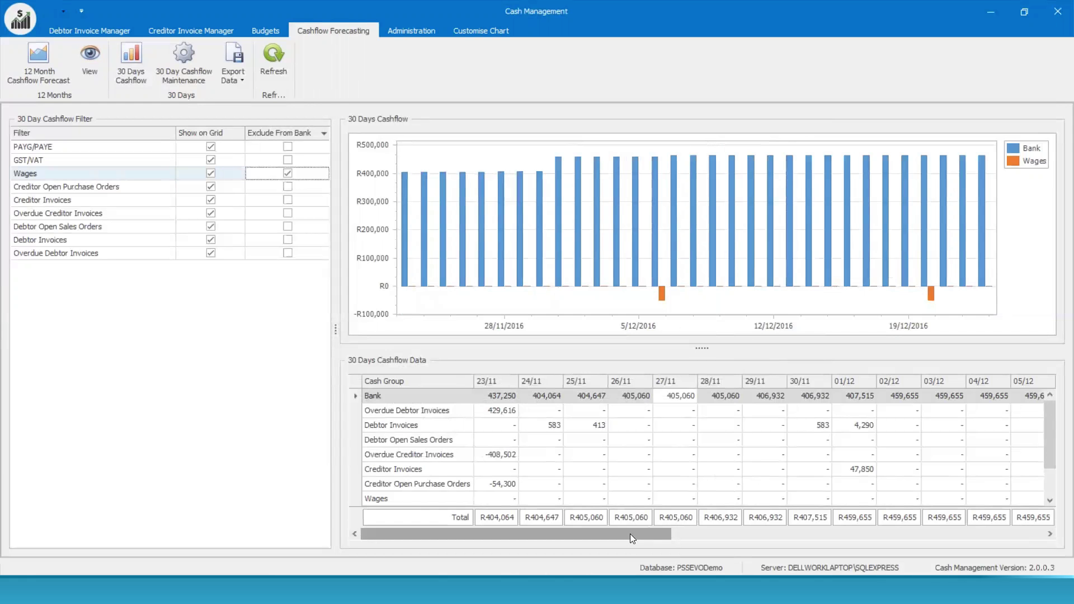
{"action": "left_click", "coordinate": [287, 173]}
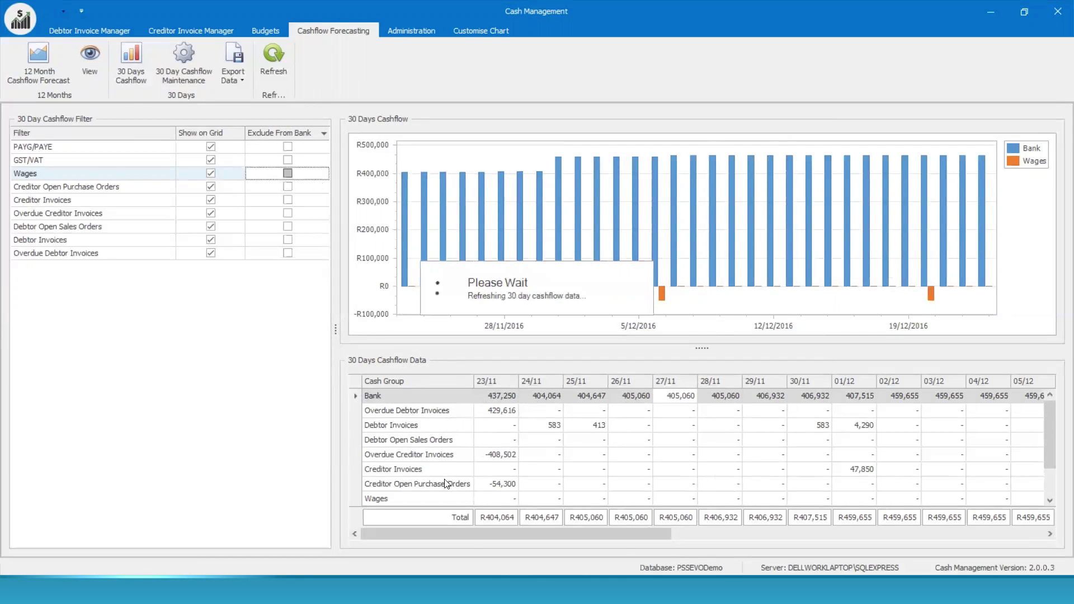
Step: Examine the wage payments and daily totals across the December dates in the 30-day cashflow data
{"action": "left_click_drag", "start_coordinate": [472, 536], "coordinate": [707, 541]}
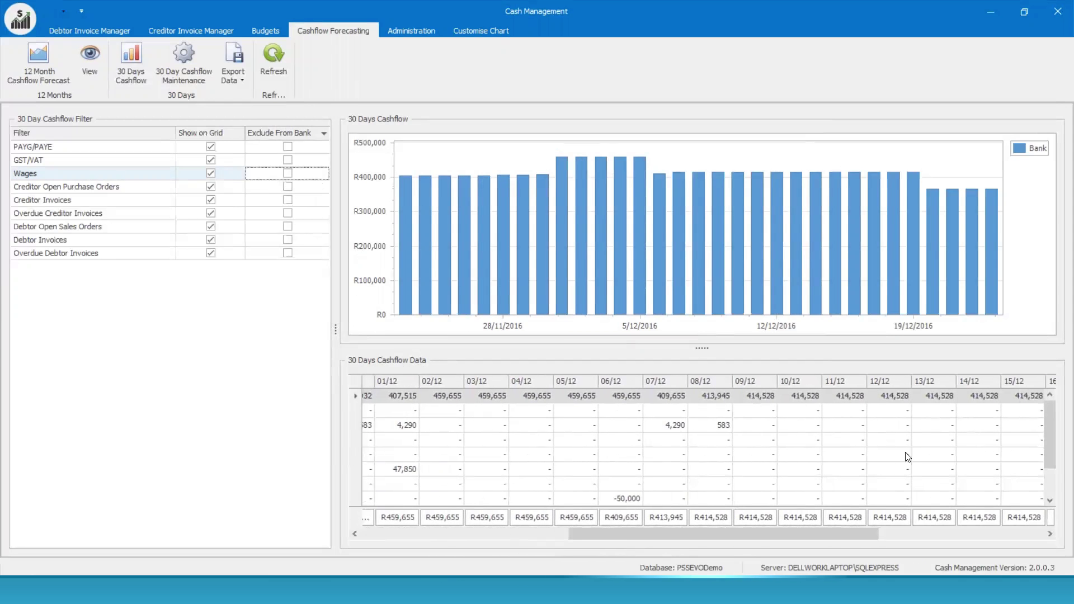
{"action": "left_click_drag", "start_coordinate": [1050, 444], "coordinate": [1051, 463]}
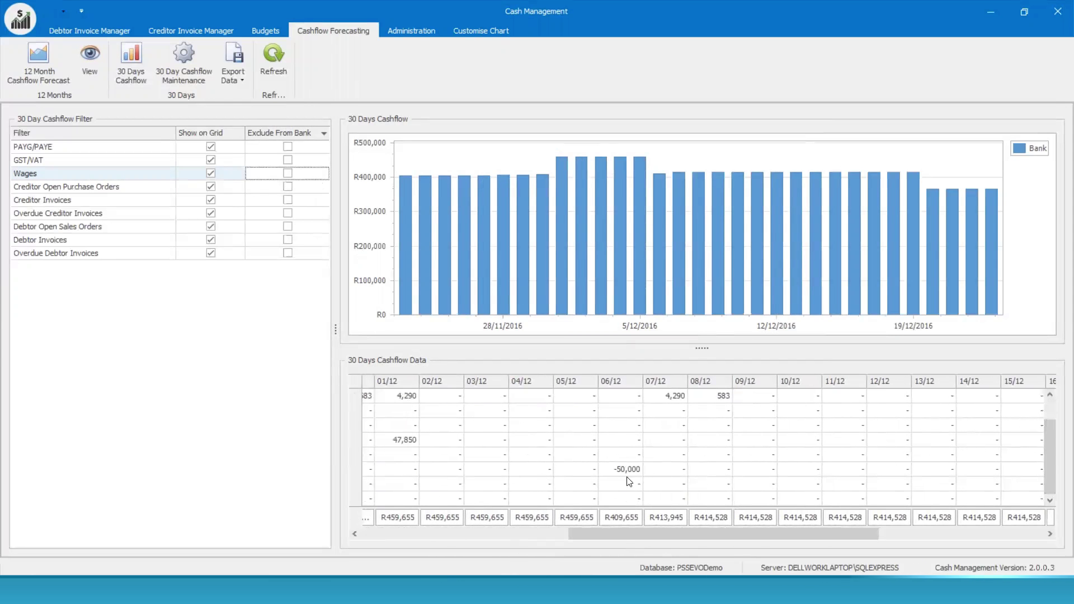
{"action": "left_click_drag", "start_coordinate": [620, 533], "coordinate": [591, 538]}
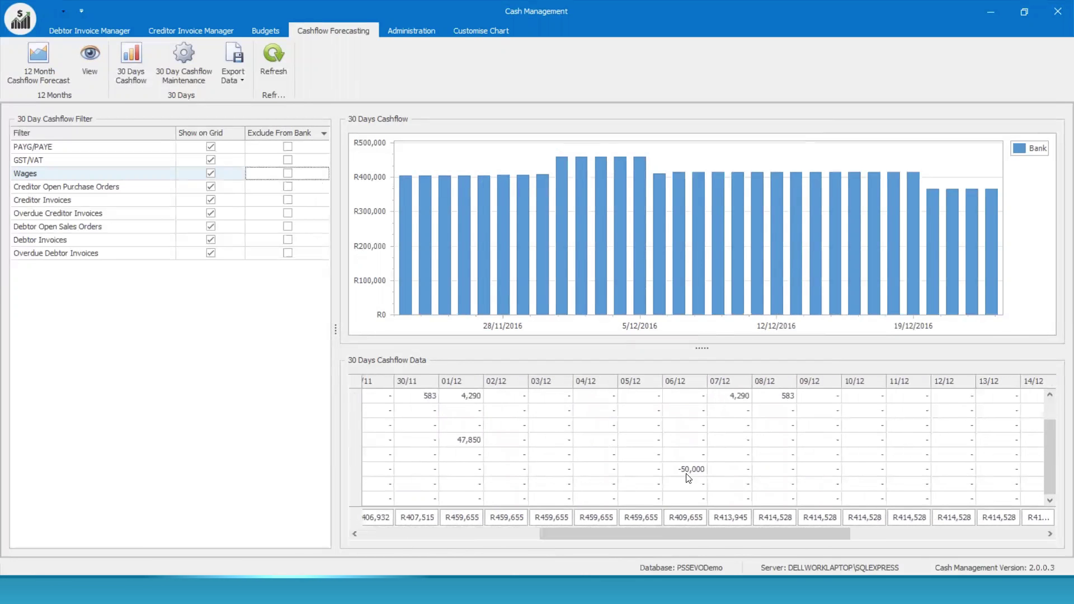
{"action": "left_click_drag", "start_coordinate": [684, 533], "coordinate": [859, 539]}
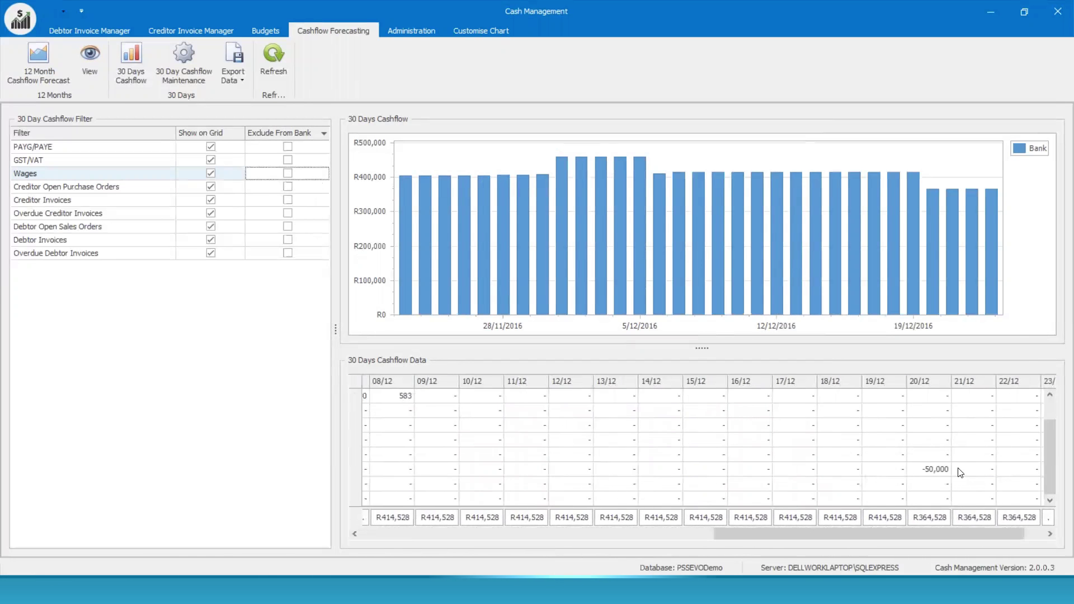
Step: Exclude Wages from the bank figures to check the December balances, restore them and return to the first dates
{"action": "left_click", "coordinate": [286, 175]}
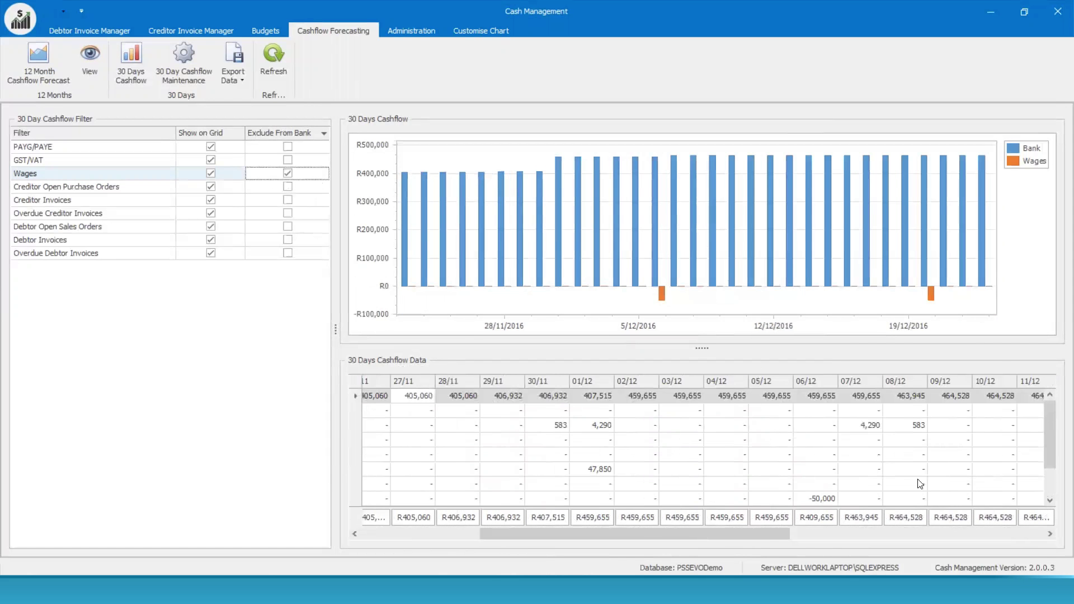
{"action": "mouse_move", "coordinate": [774, 533]}
{"action": "left_mouse_down"}
{"action": "mouse_move", "coordinate": [1057, 558]}
{"action": "mouse_move", "coordinate": [765, 543]}
{"action": "left_mouse_up"}
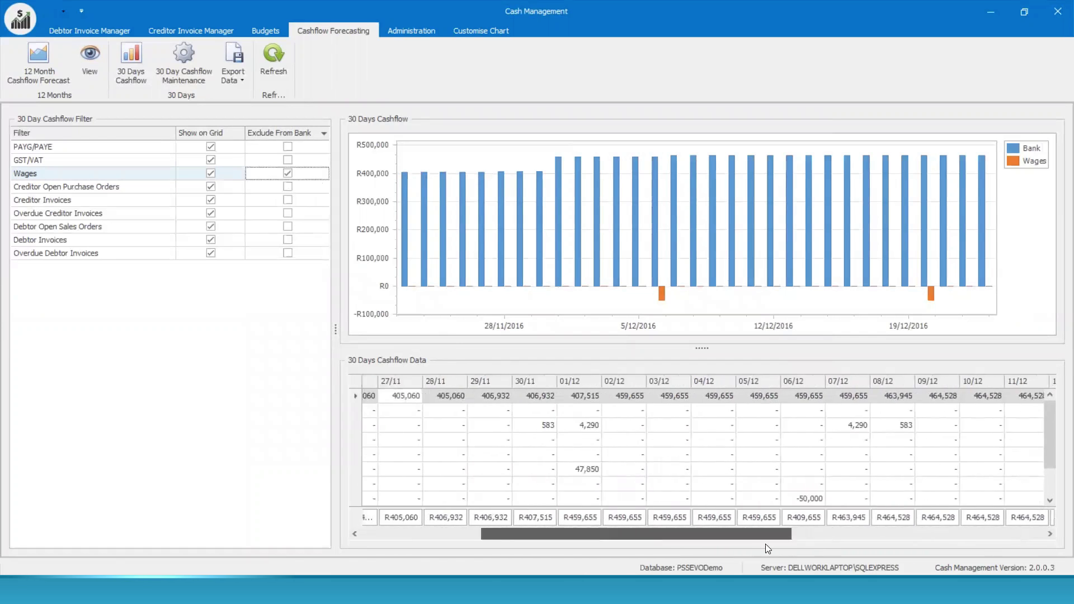
{"action": "left_click", "coordinate": [287, 173]}
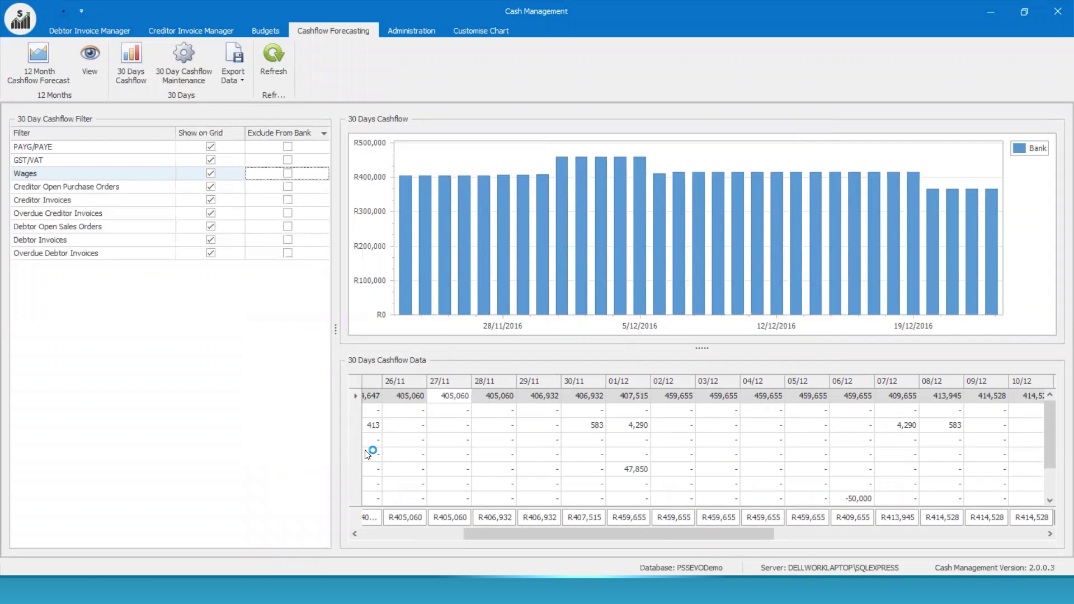
{"action": "left_click_drag", "start_coordinate": [588, 532], "coordinate": [455, 524]}
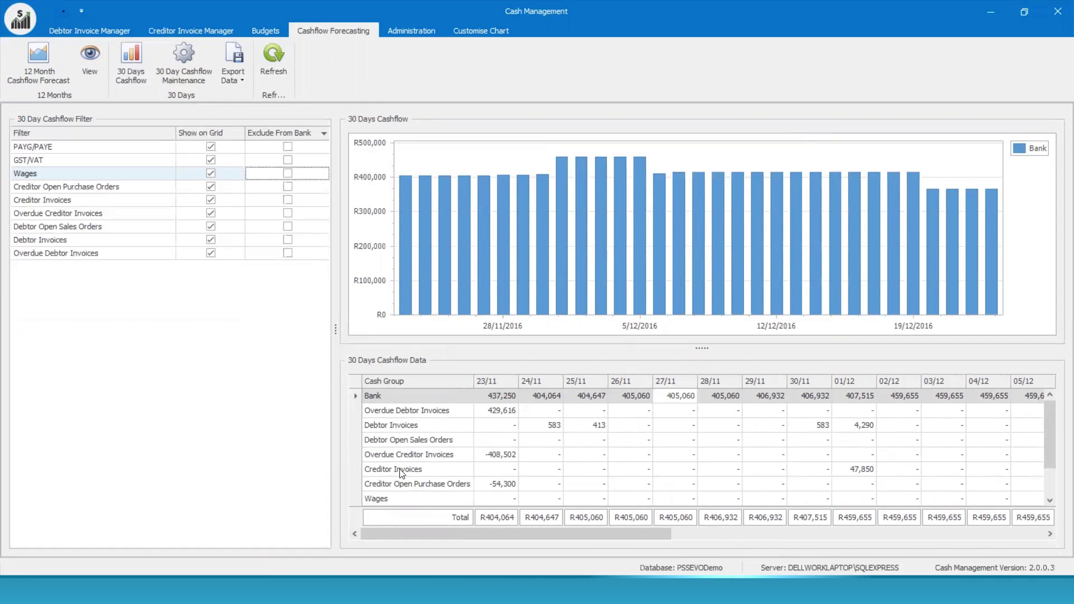
Step: Inspect the supplier invoices behind the 01/12 Creditor Invoices amount and the customer invoices behind the 07/12 Debtor Invoices amount, closing each list
{"action": "double_click", "coordinate": [853, 473]}
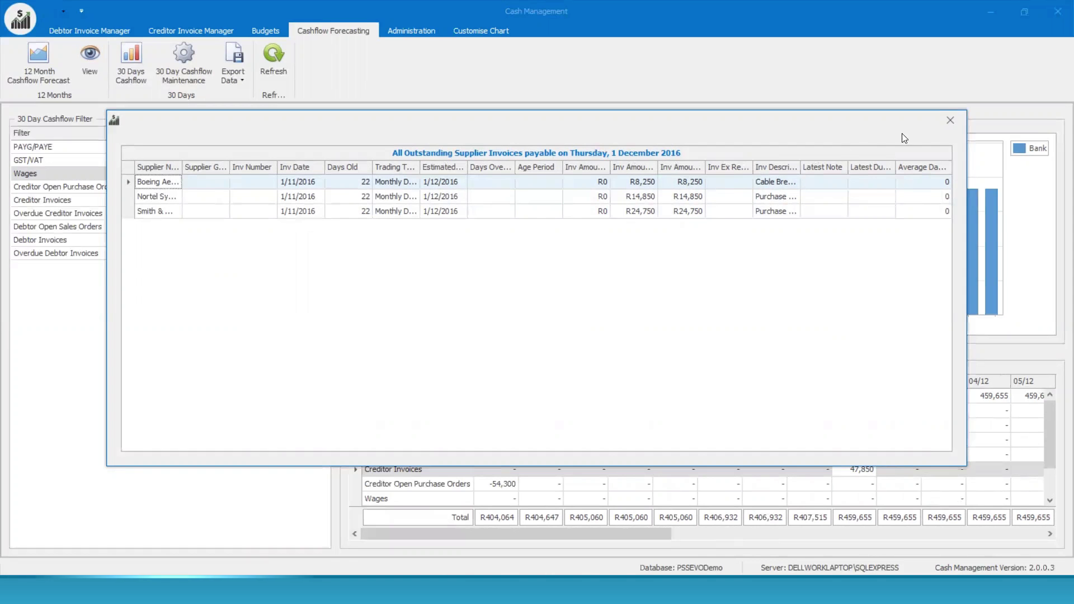
{"action": "left_click", "coordinate": [950, 120]}
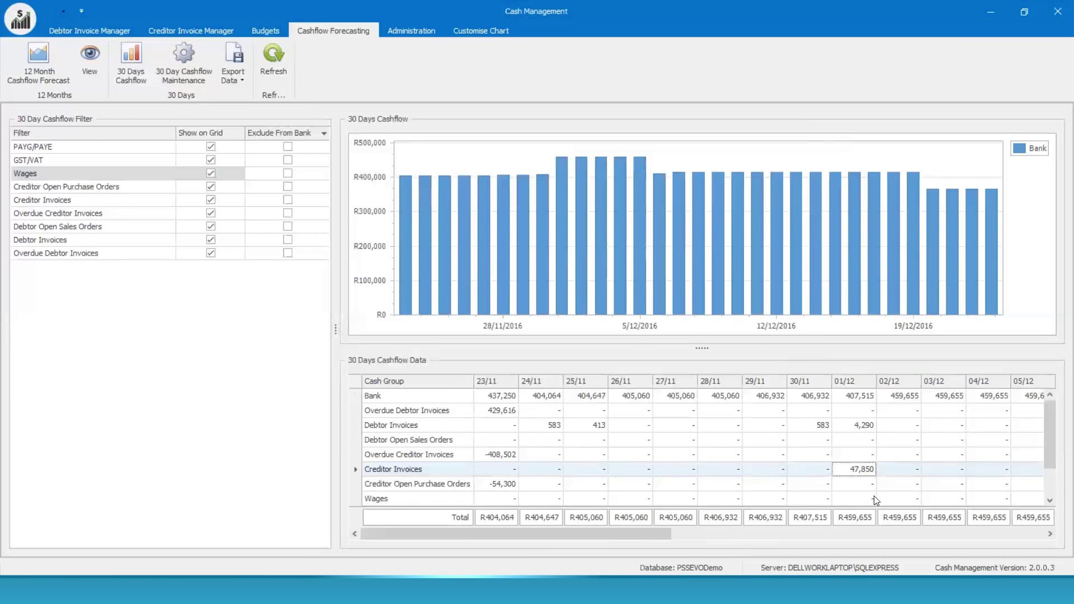
{"action": "left_click_drag", "start_coordinate": [654, 534], "coordinate": [799, 491]}
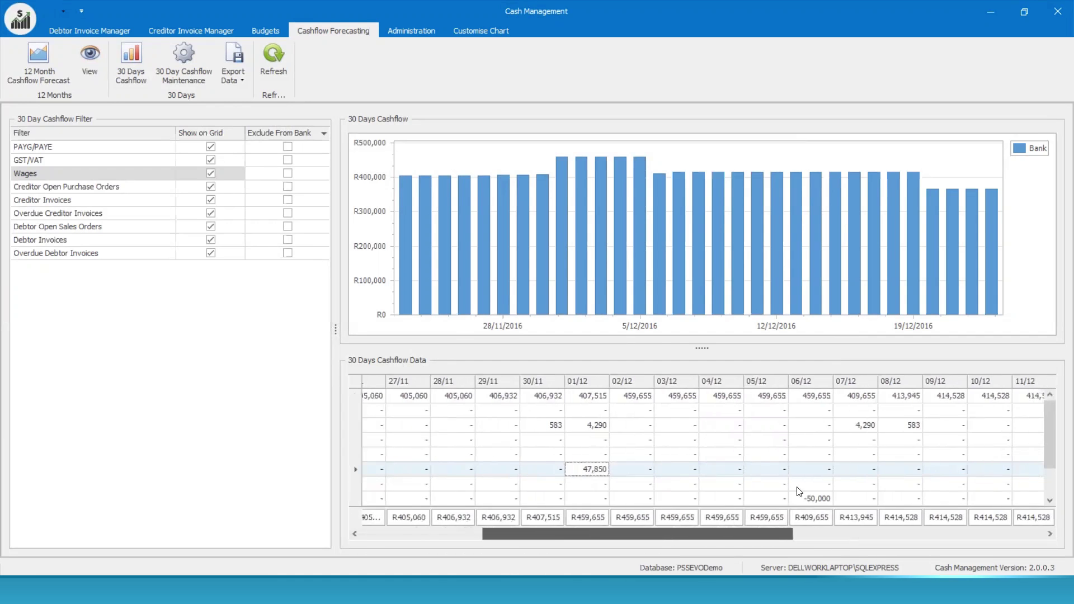
{"action": "left_click", "coordinate": [867, 426]}
{"action": "double_click", "coordinate": [867, 427]}
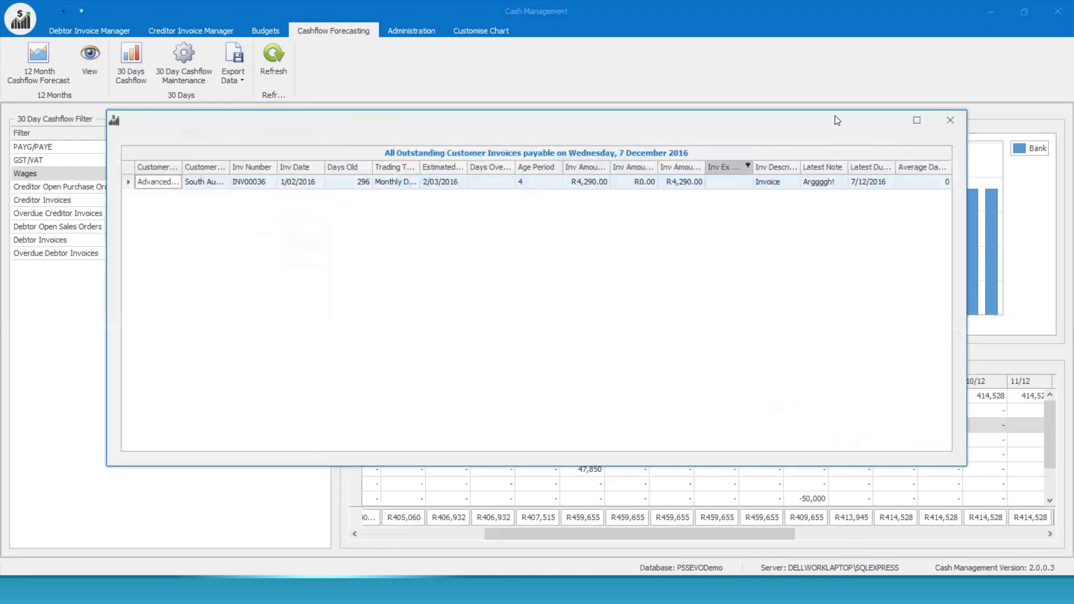
{"action": "left_click", "coordinate": [951, 120]}
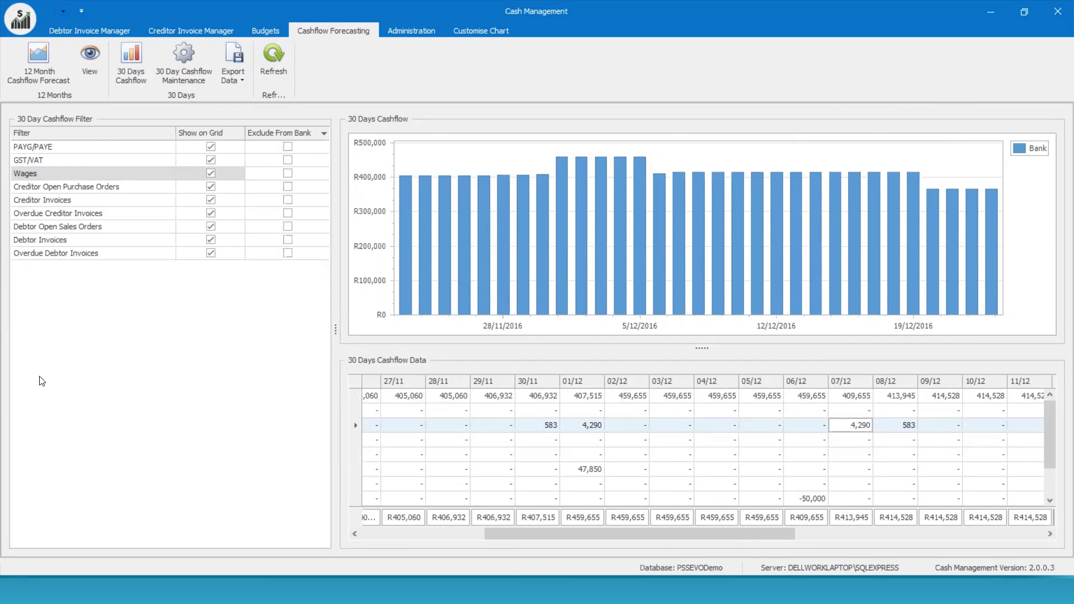
Step: Switch to the Debtor Invoice Manager dashboard
{"action": "left_click", "coordinate": [78, 34]}
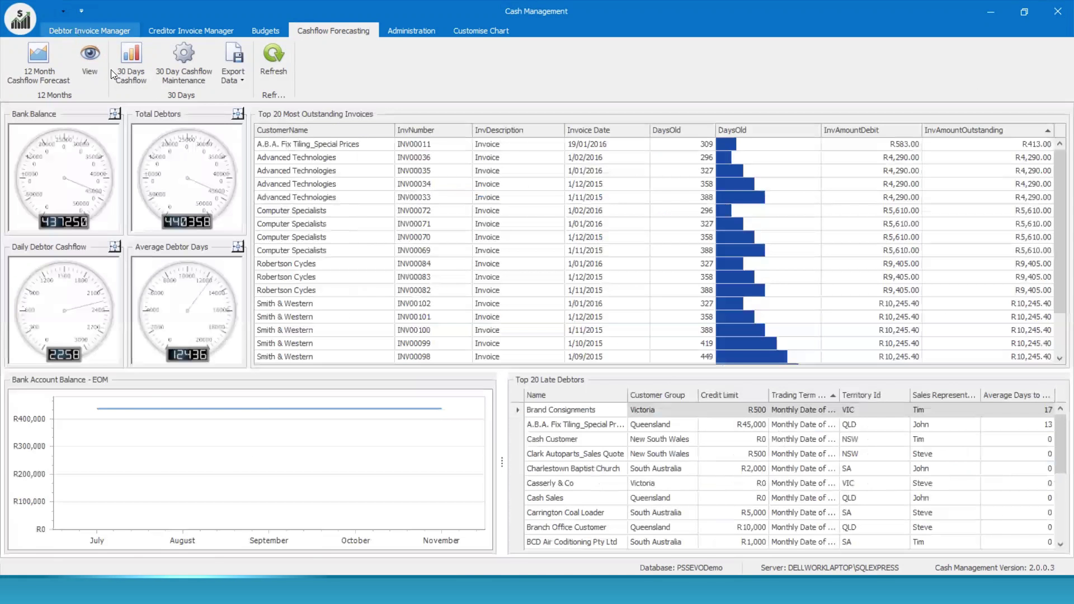